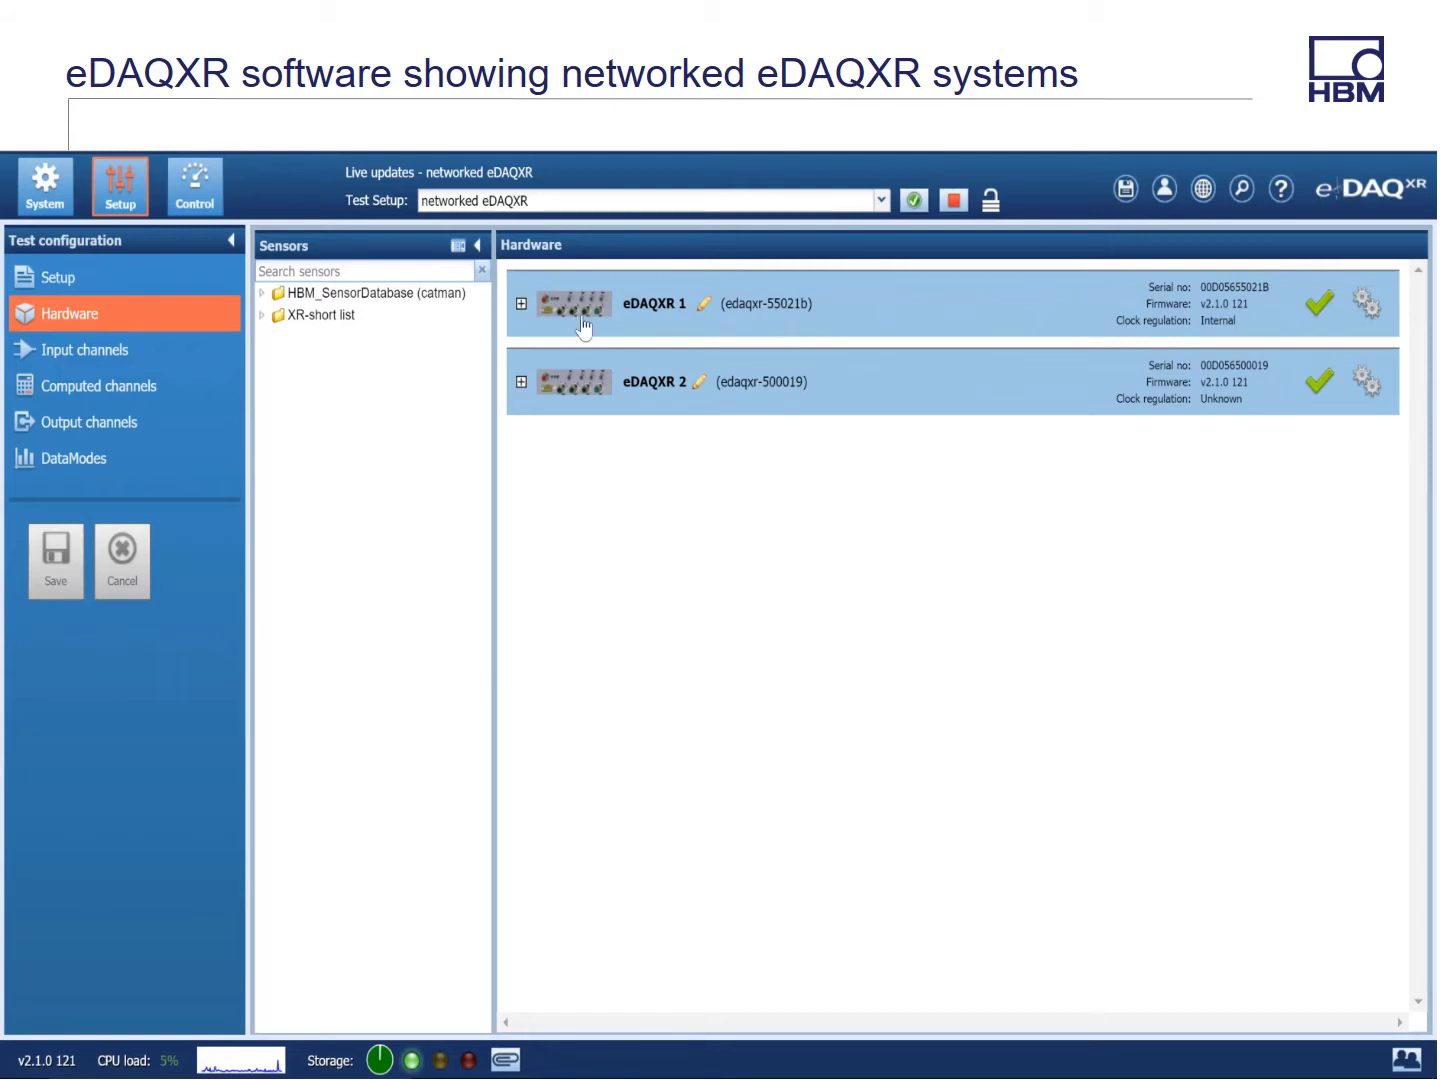
Step: Examine the interfaces and brg_1 connectors of eDAQXR 1 and eDAQXR 2 in the hardware list, collapsing each device again
left_click(521, 303)
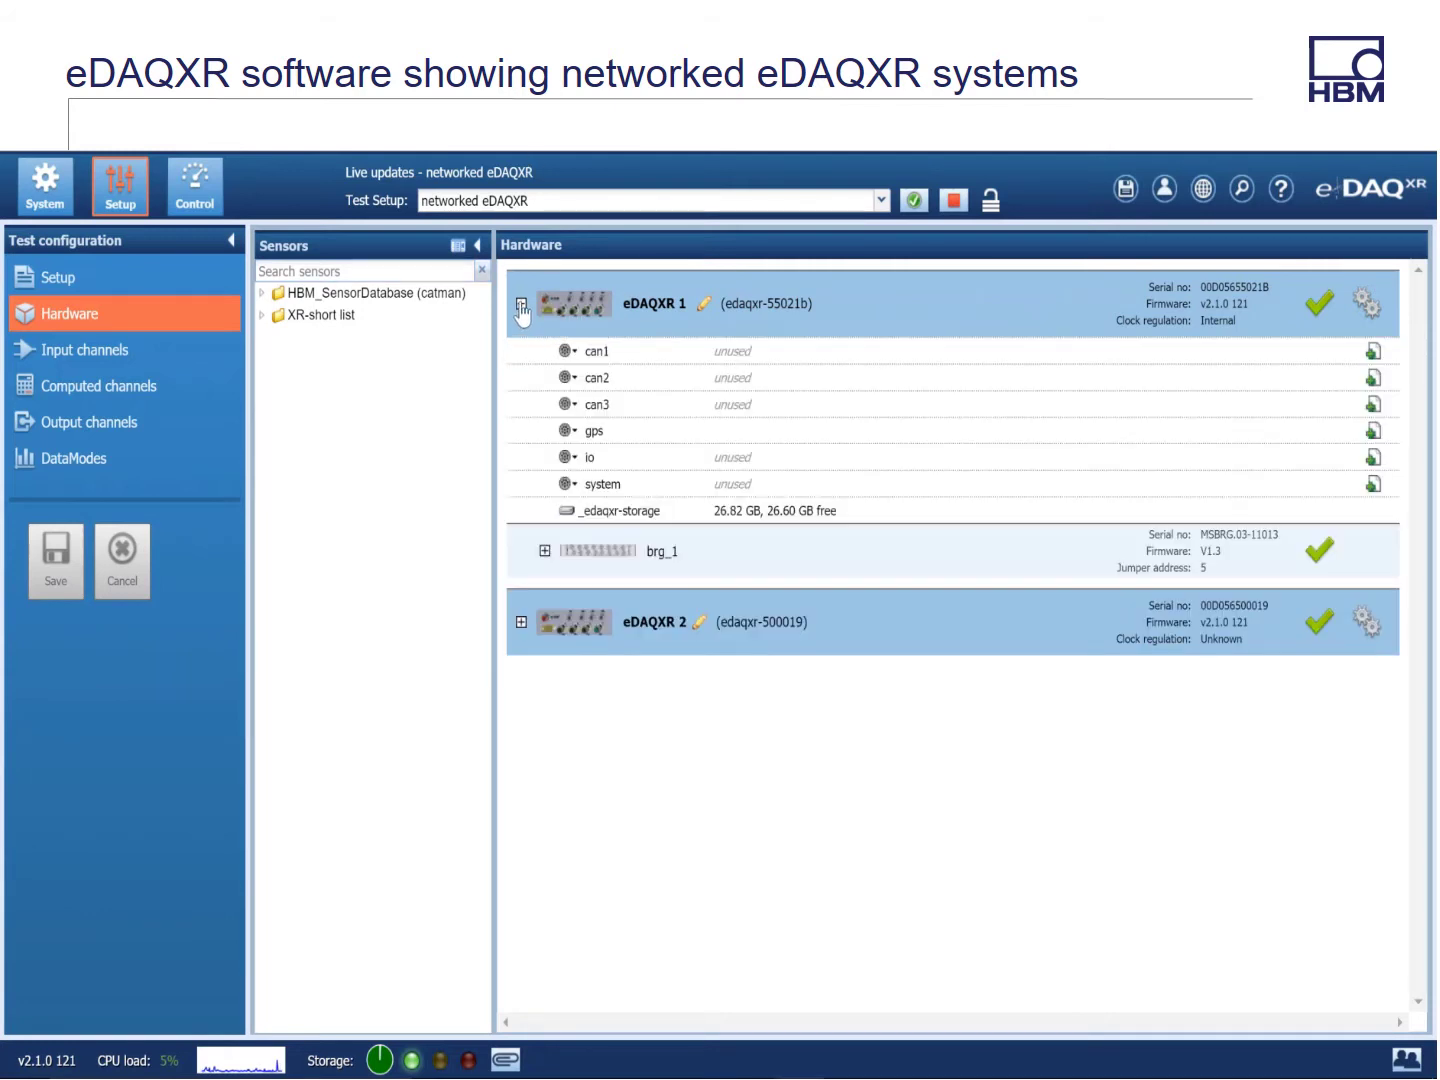
left_click(545, 550)
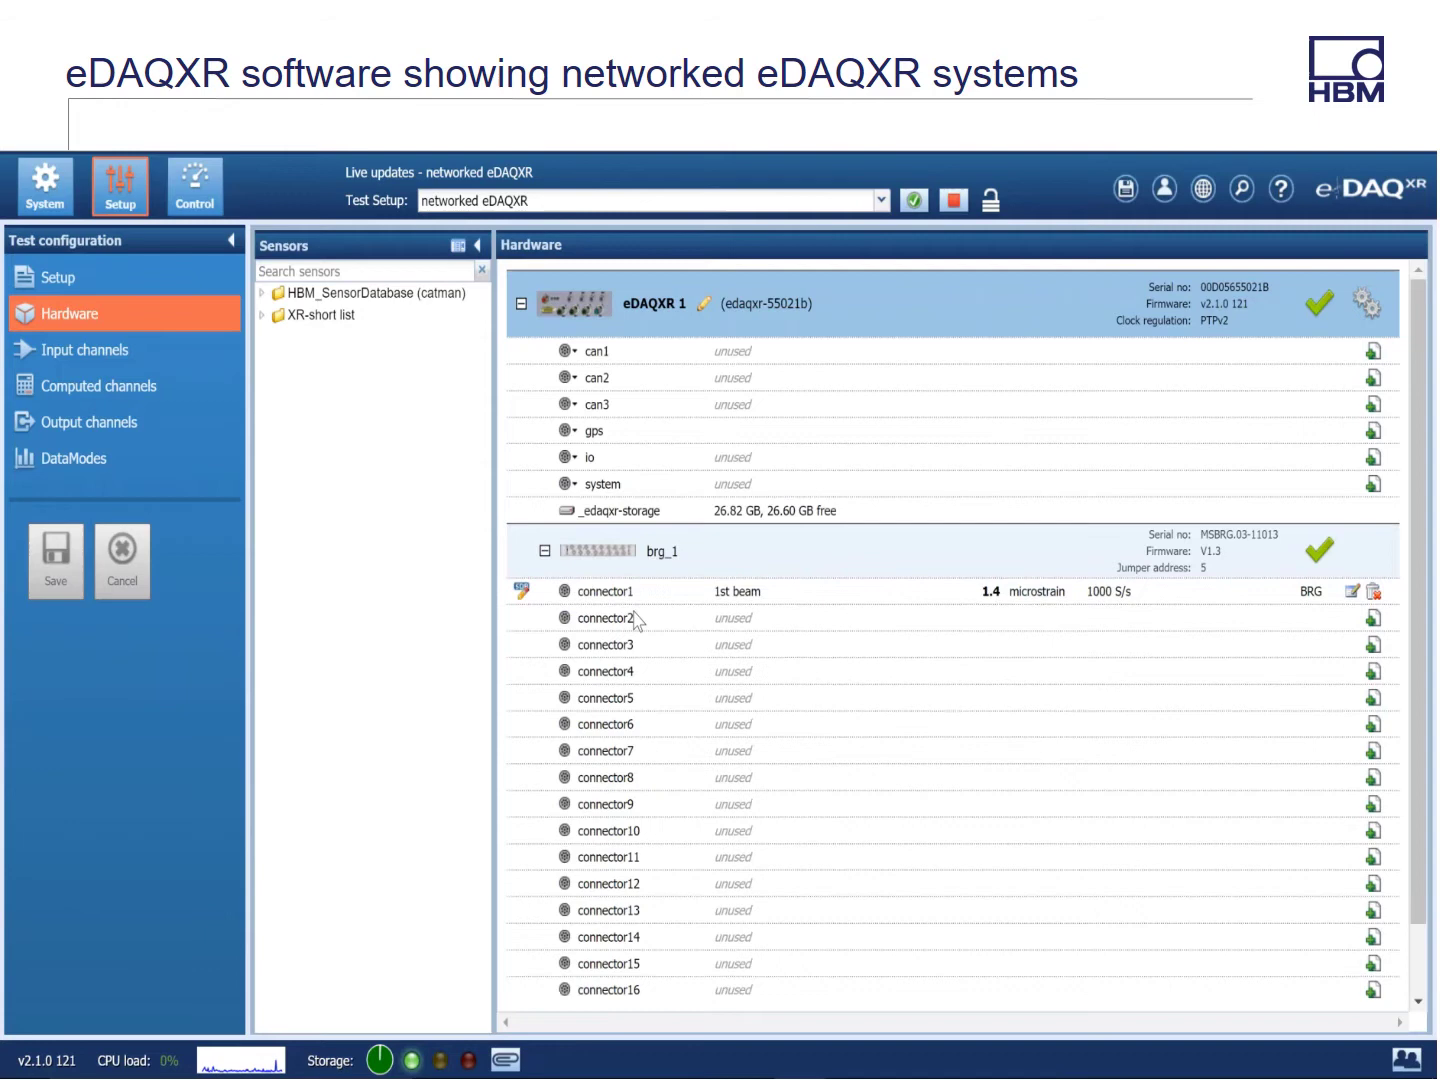
left_click(544, 550)
left_click(521, 303)
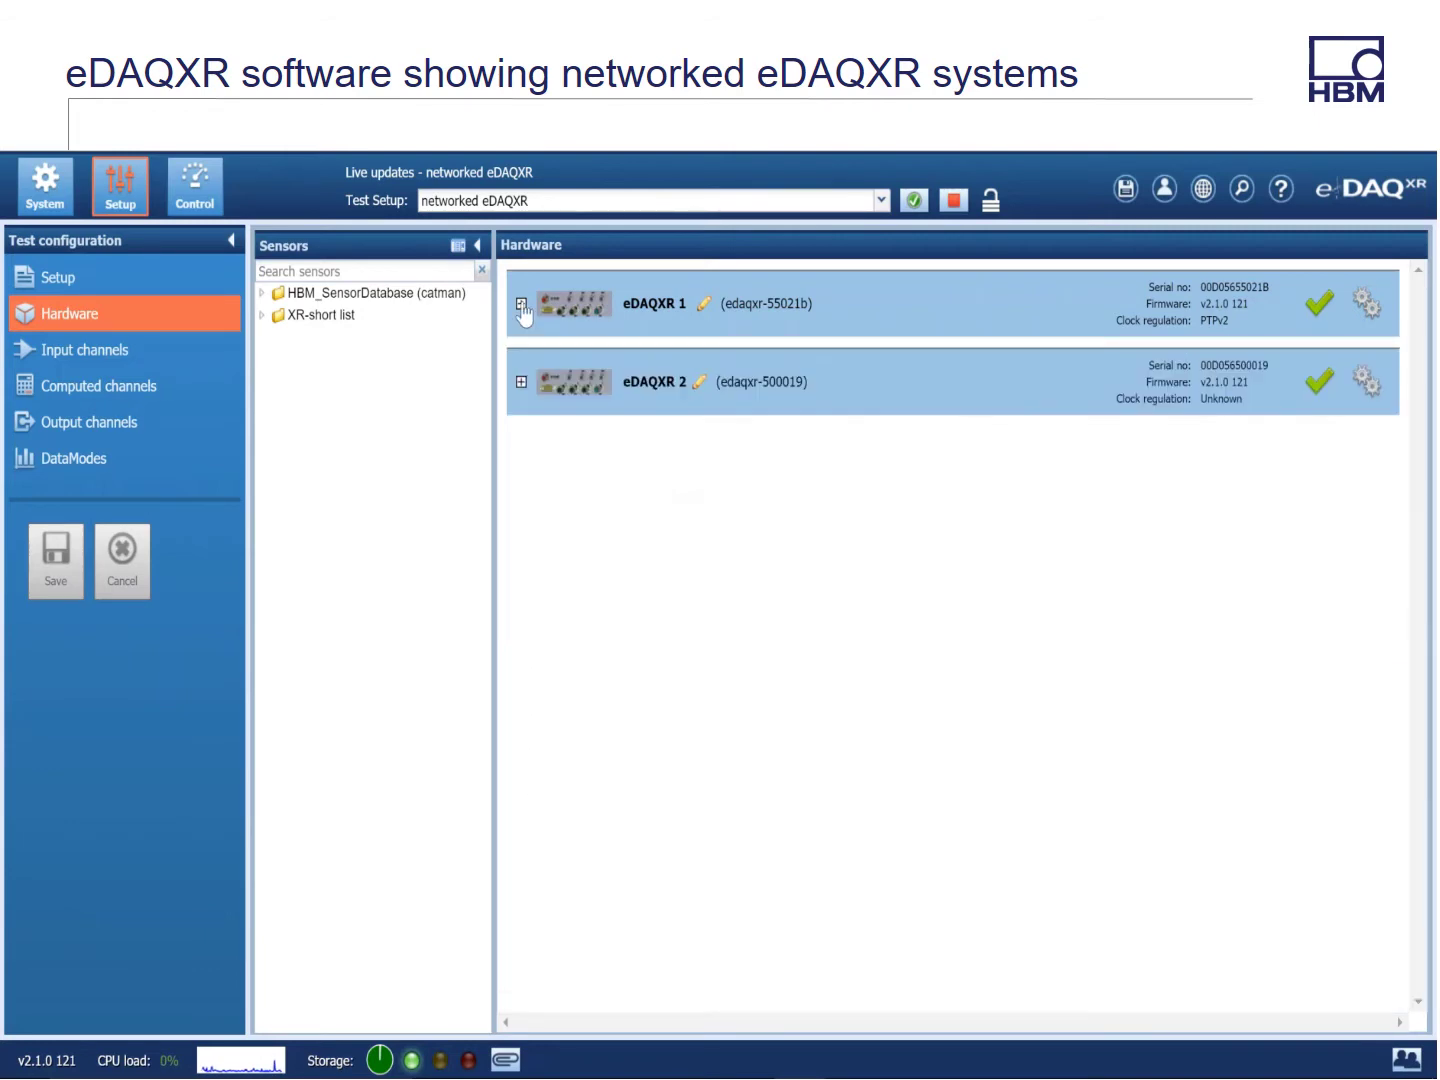
left_click(521, 381)
left_click(544, 627)
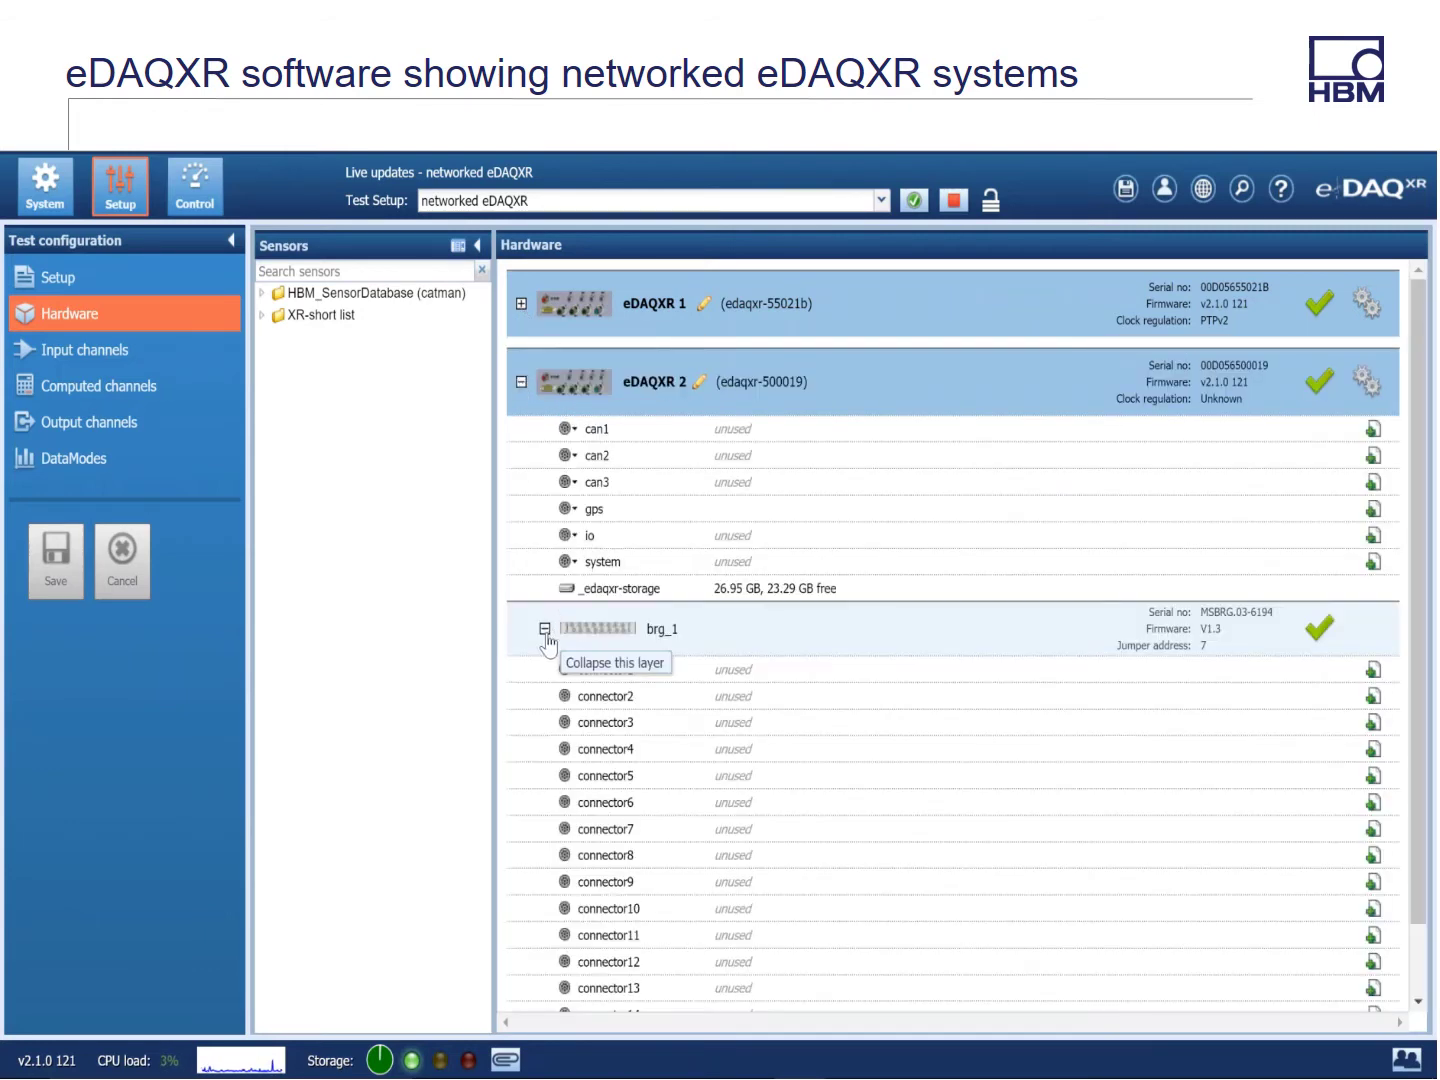
left_click(545, 628)
left_click(521, 382)
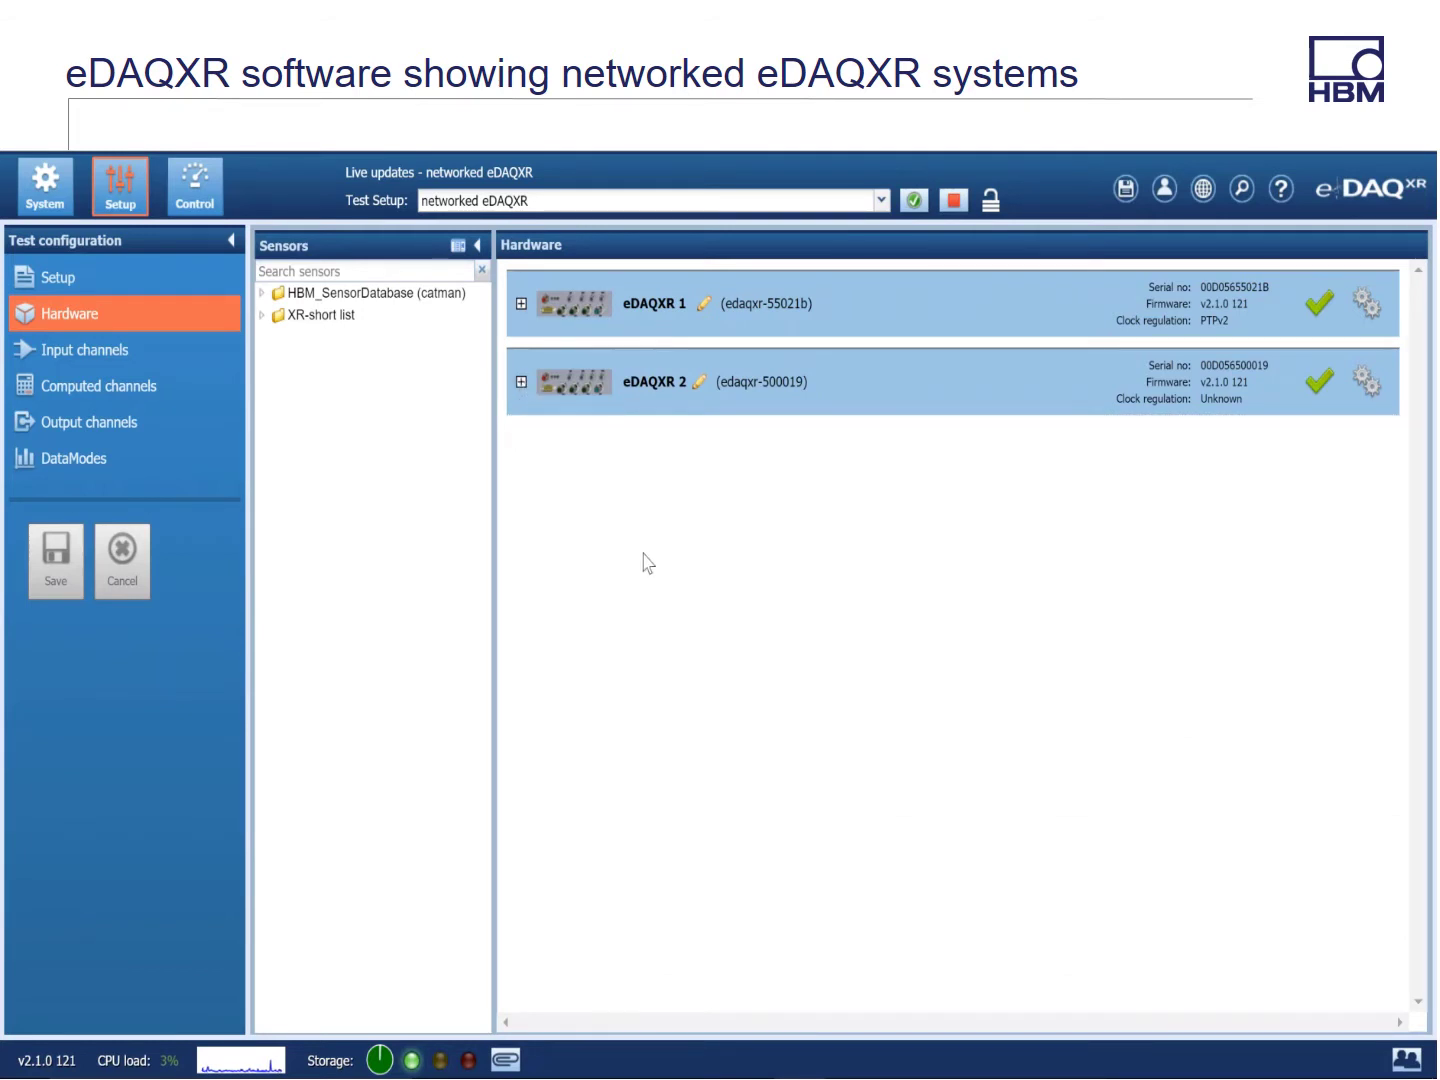
Step: Copy the 1st beam input channel to connector 1 of brg_1 on eDAQXR 2 and save the test setup
left_click(61, 352)
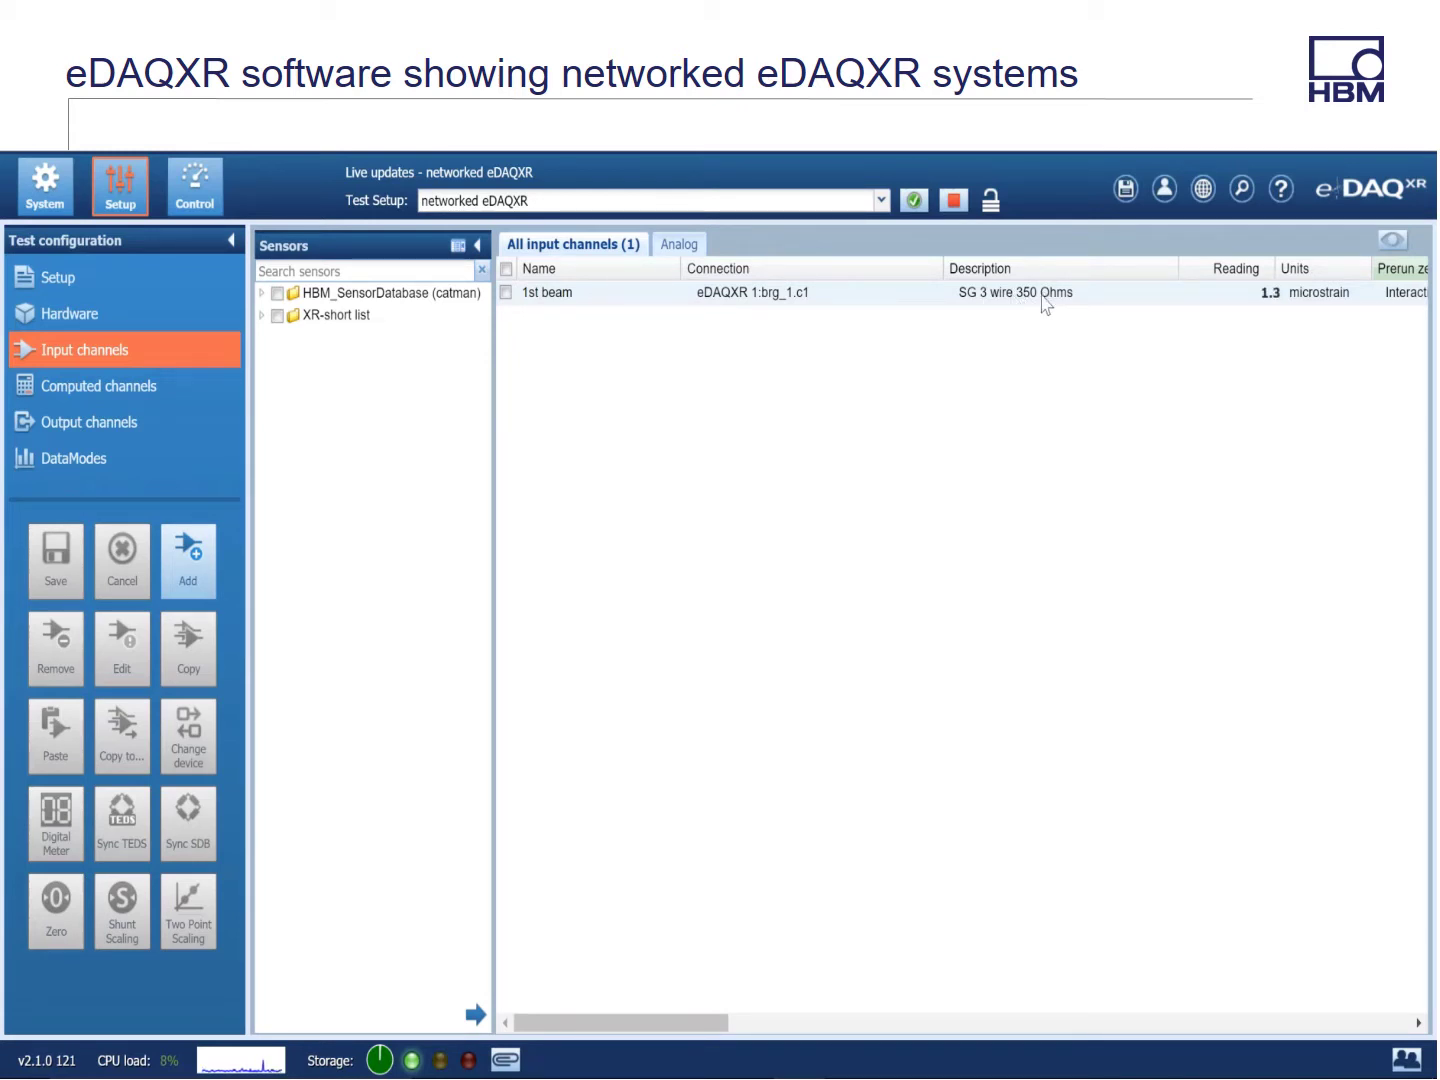
mouse_move(976, 311)
left_click(506, 292)
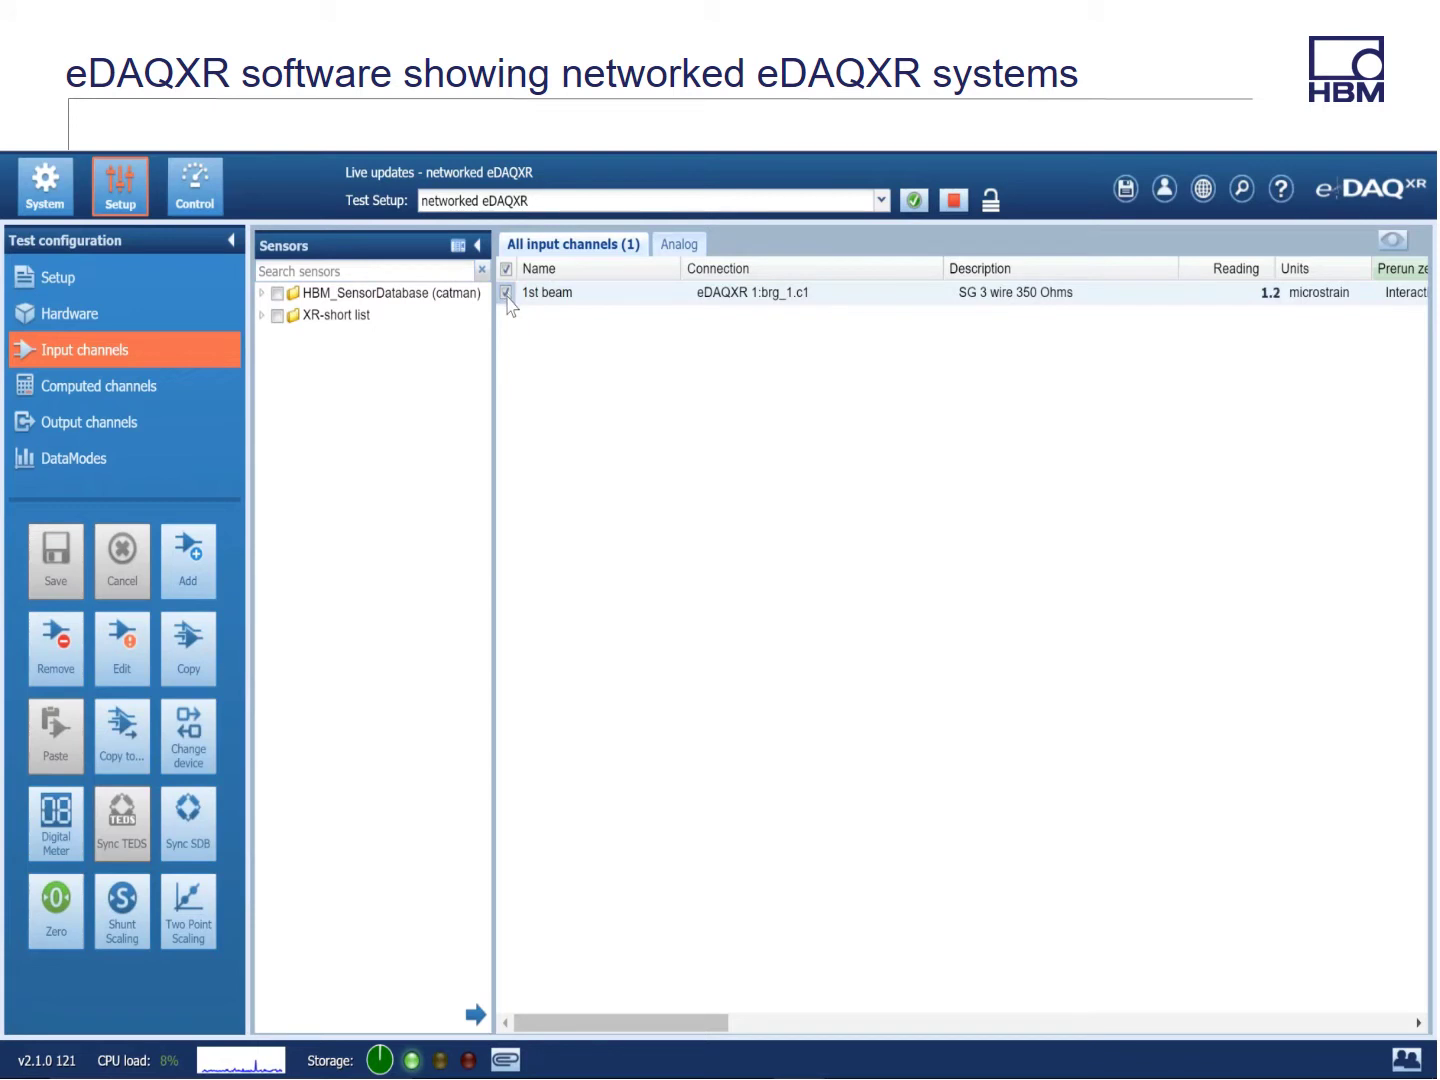
left_click(121, 740)
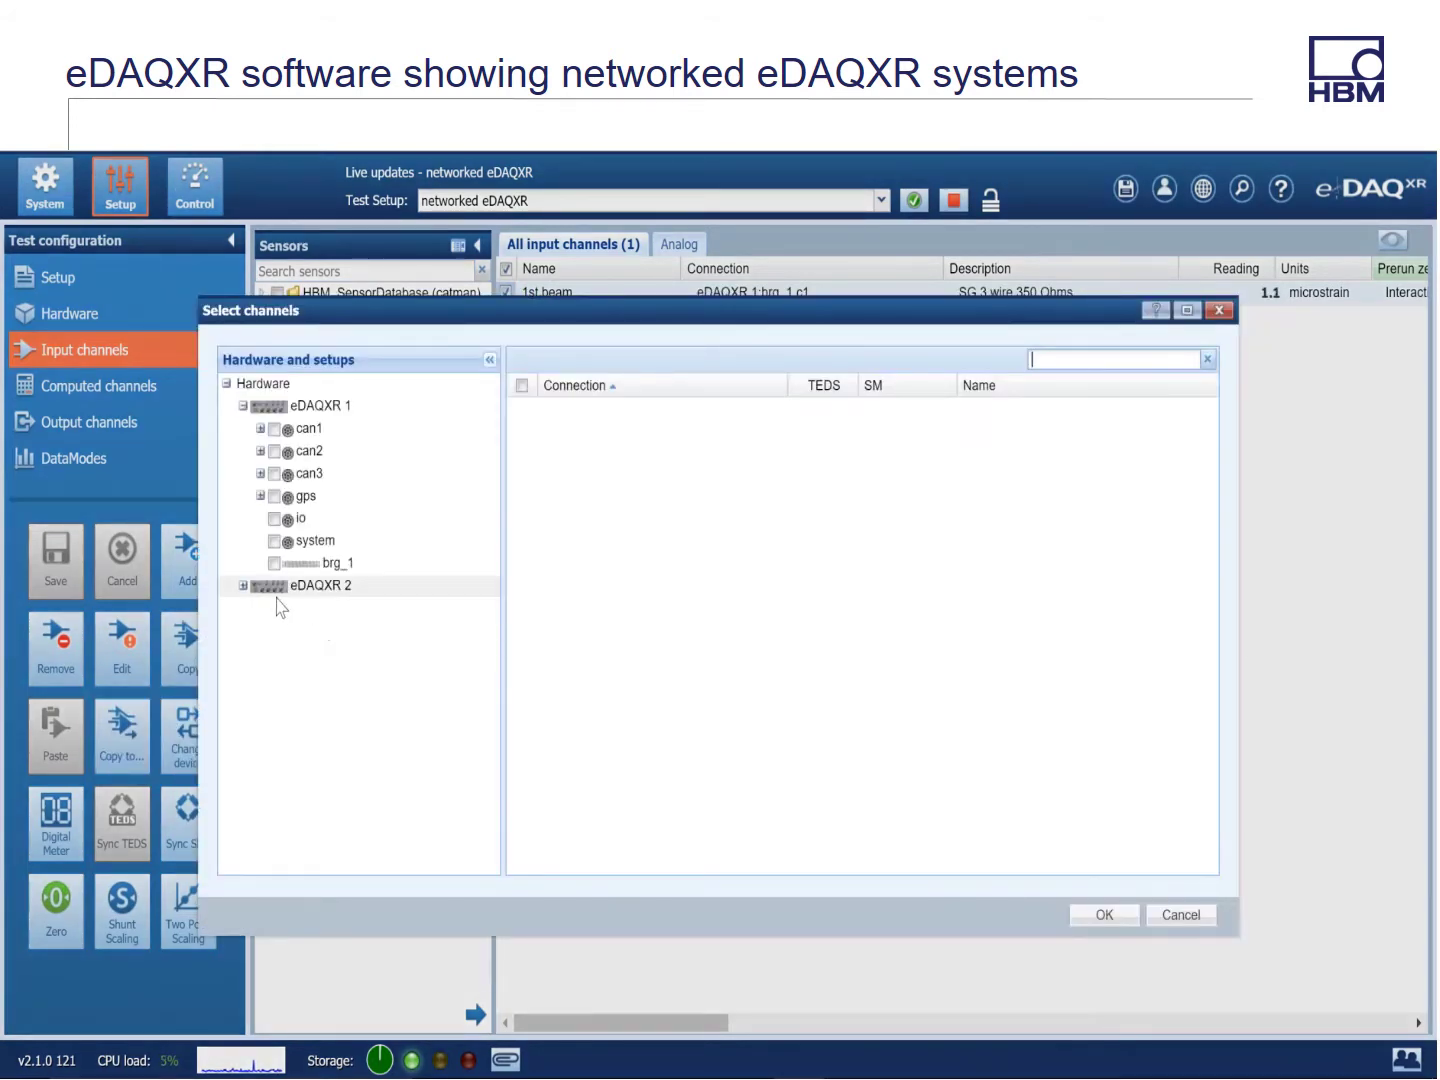
left_click(242, 586)
scroll(330, 630, "down", 6)
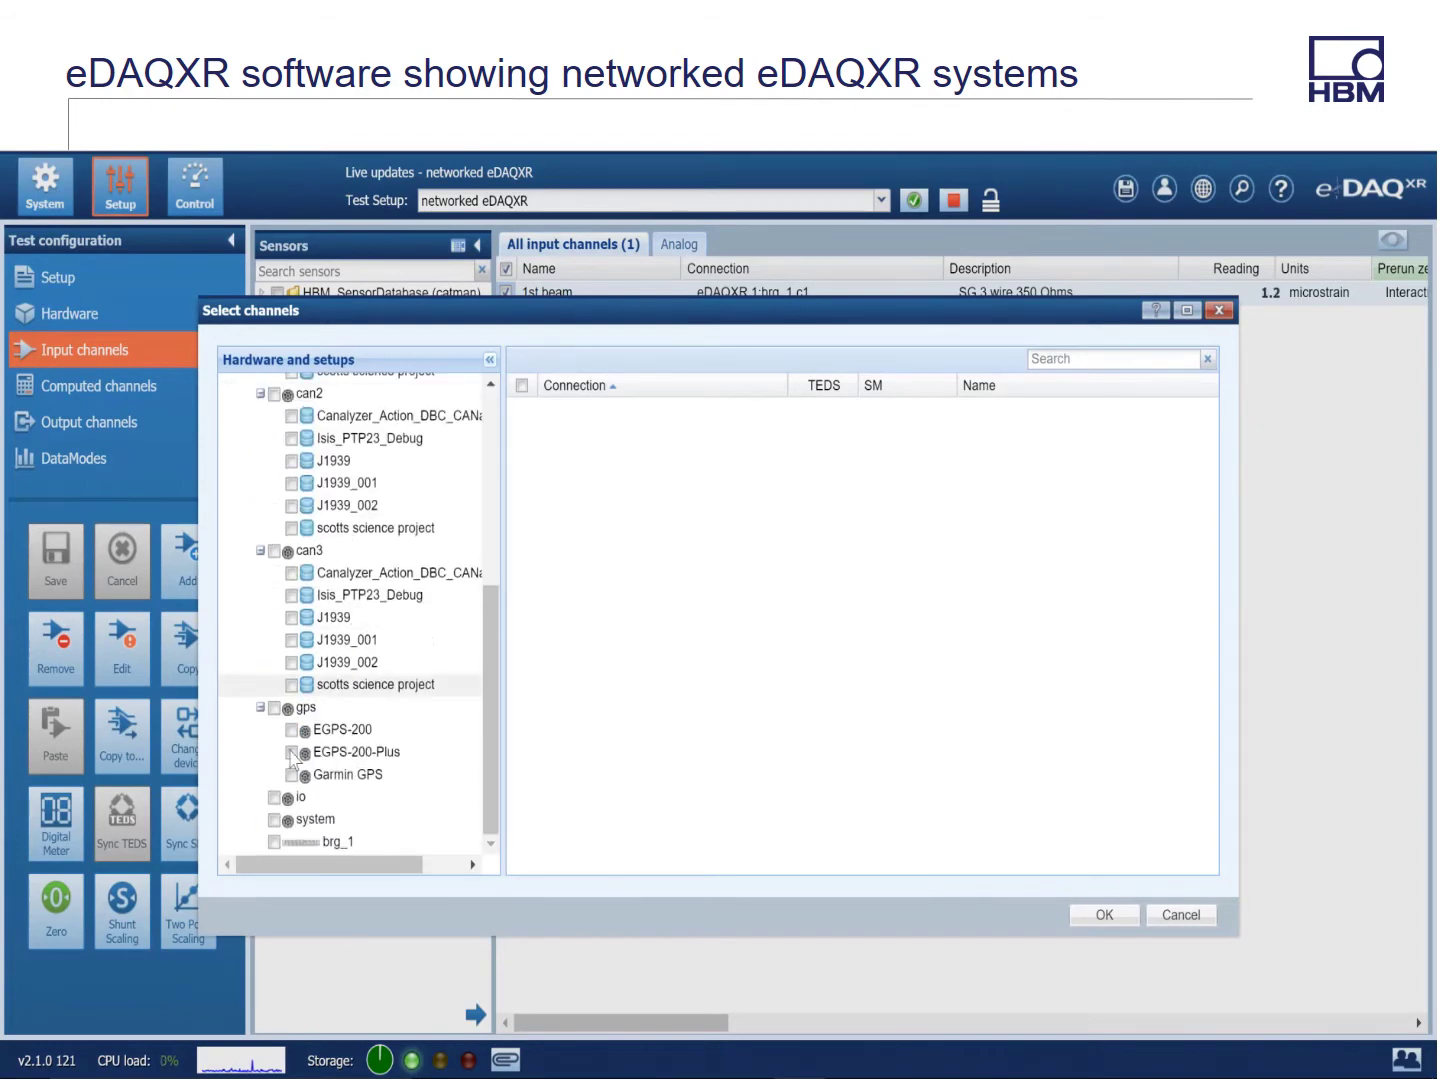
left_click(273, 841)
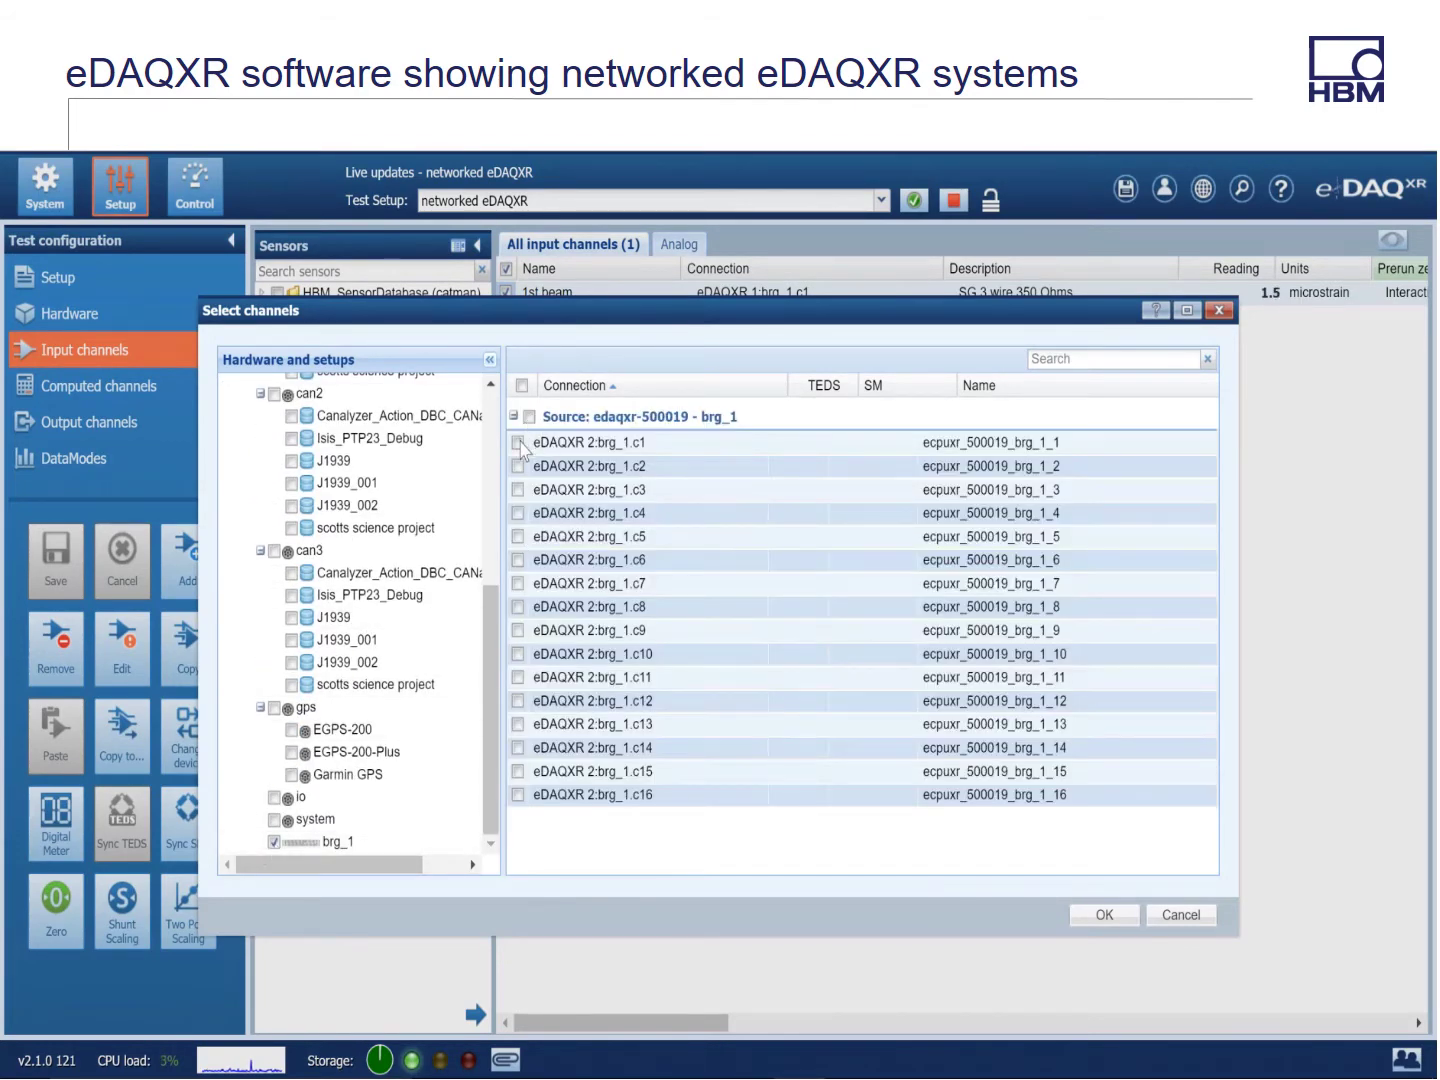
left_click(518, 443)
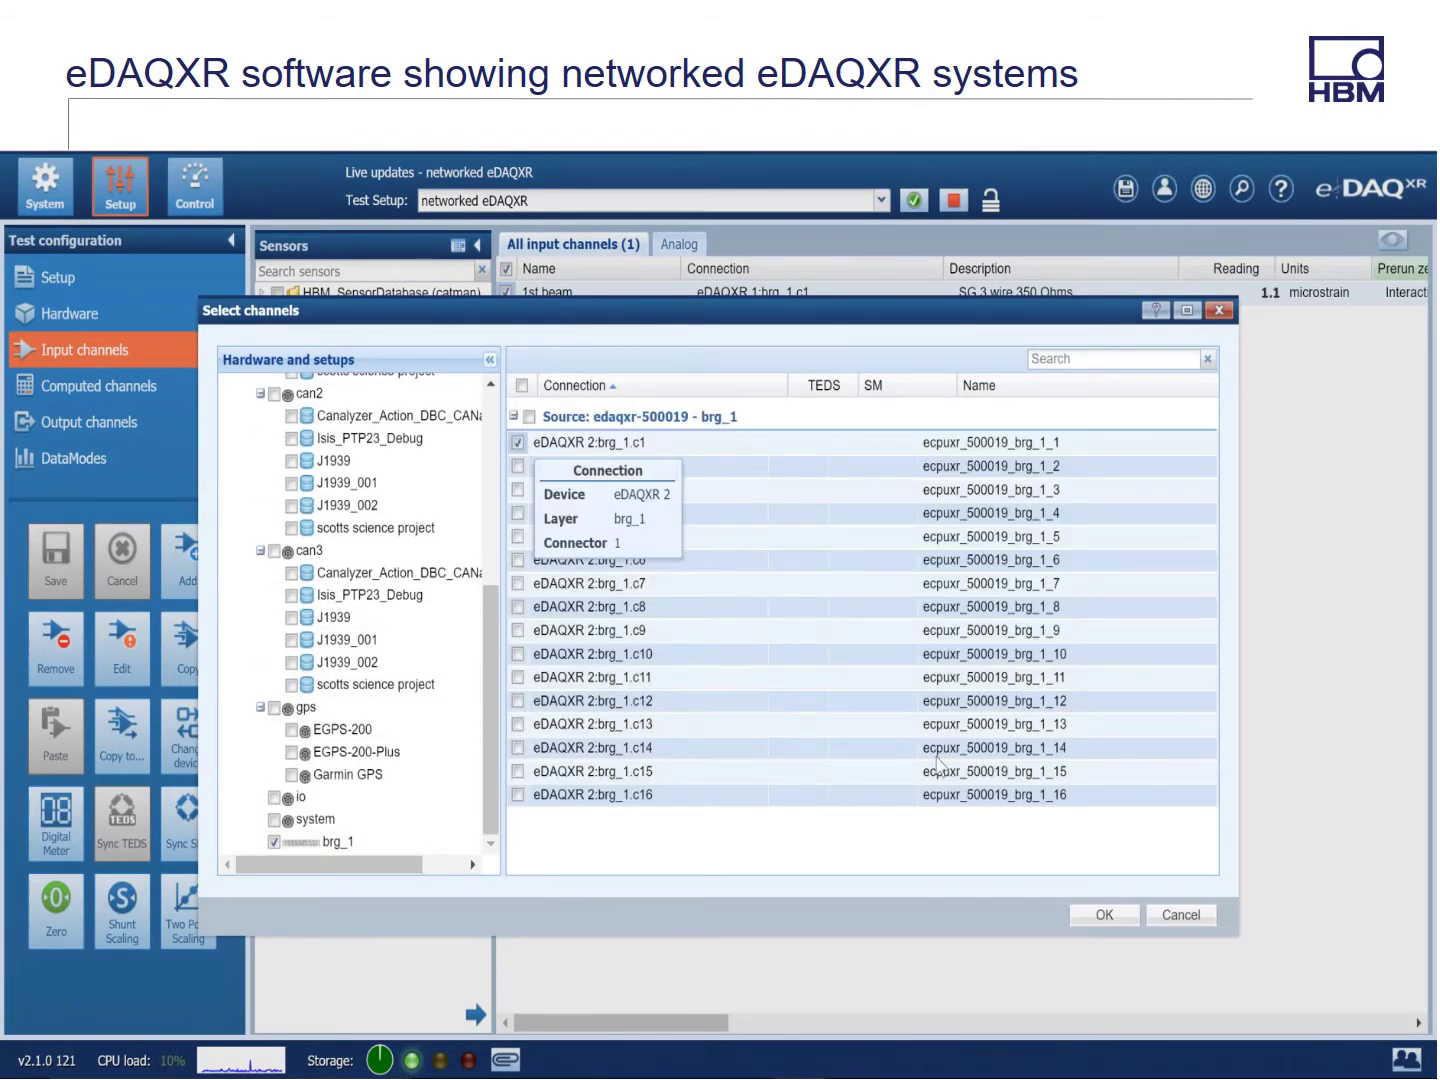
left_click(1105, 916)
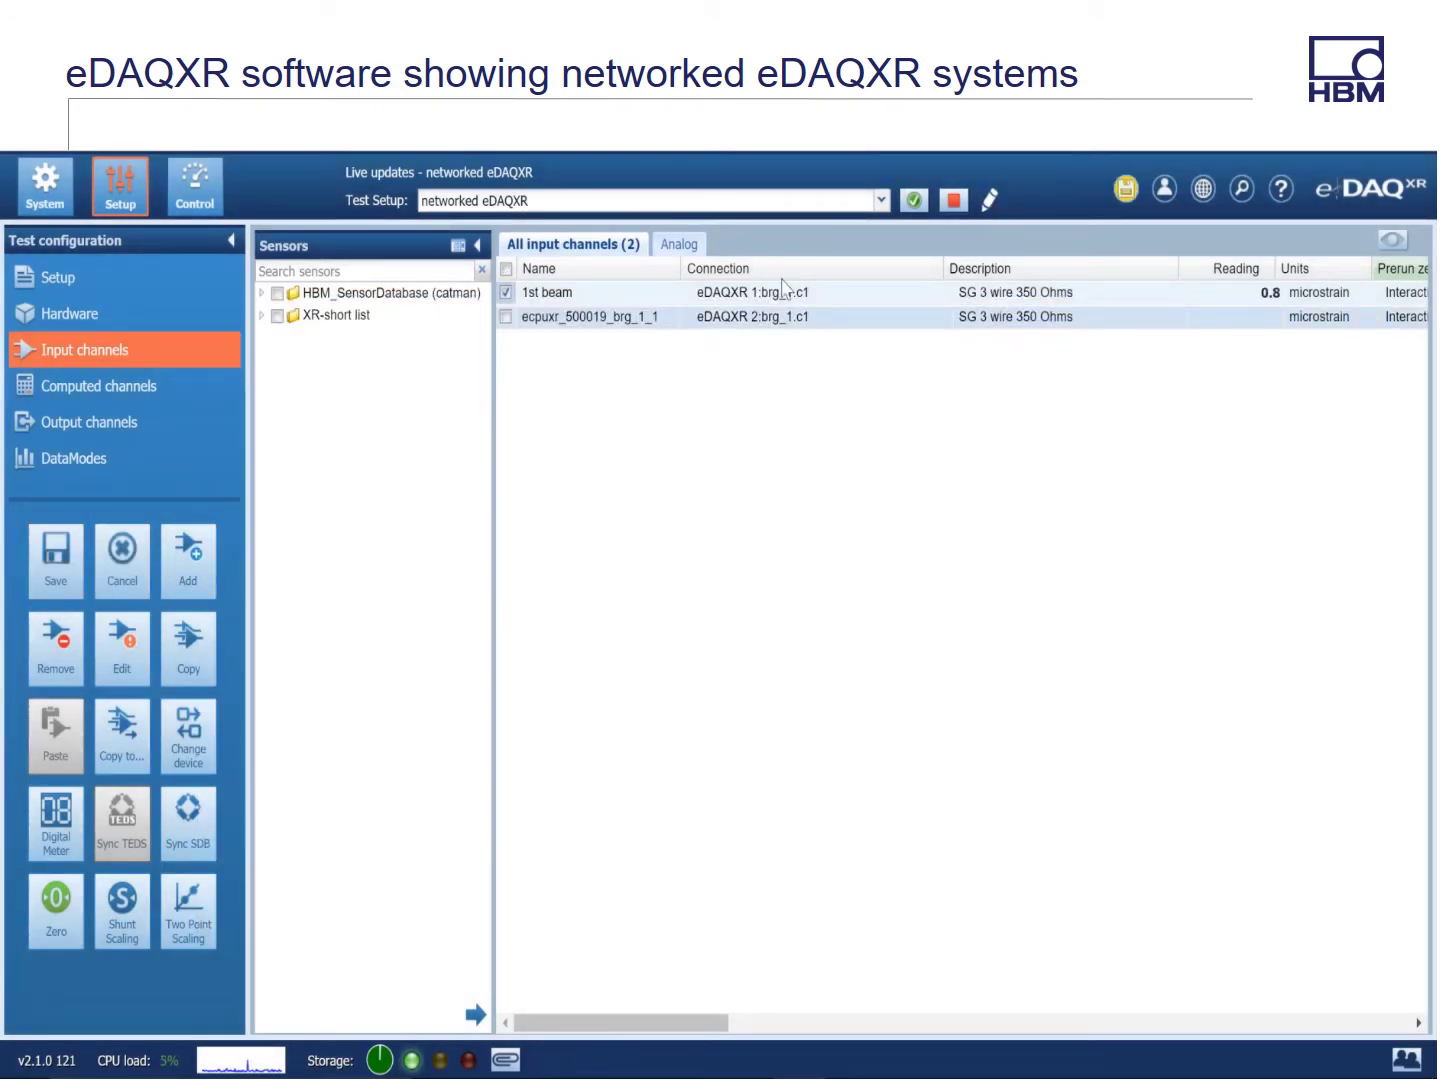
left_click(1124, 190)
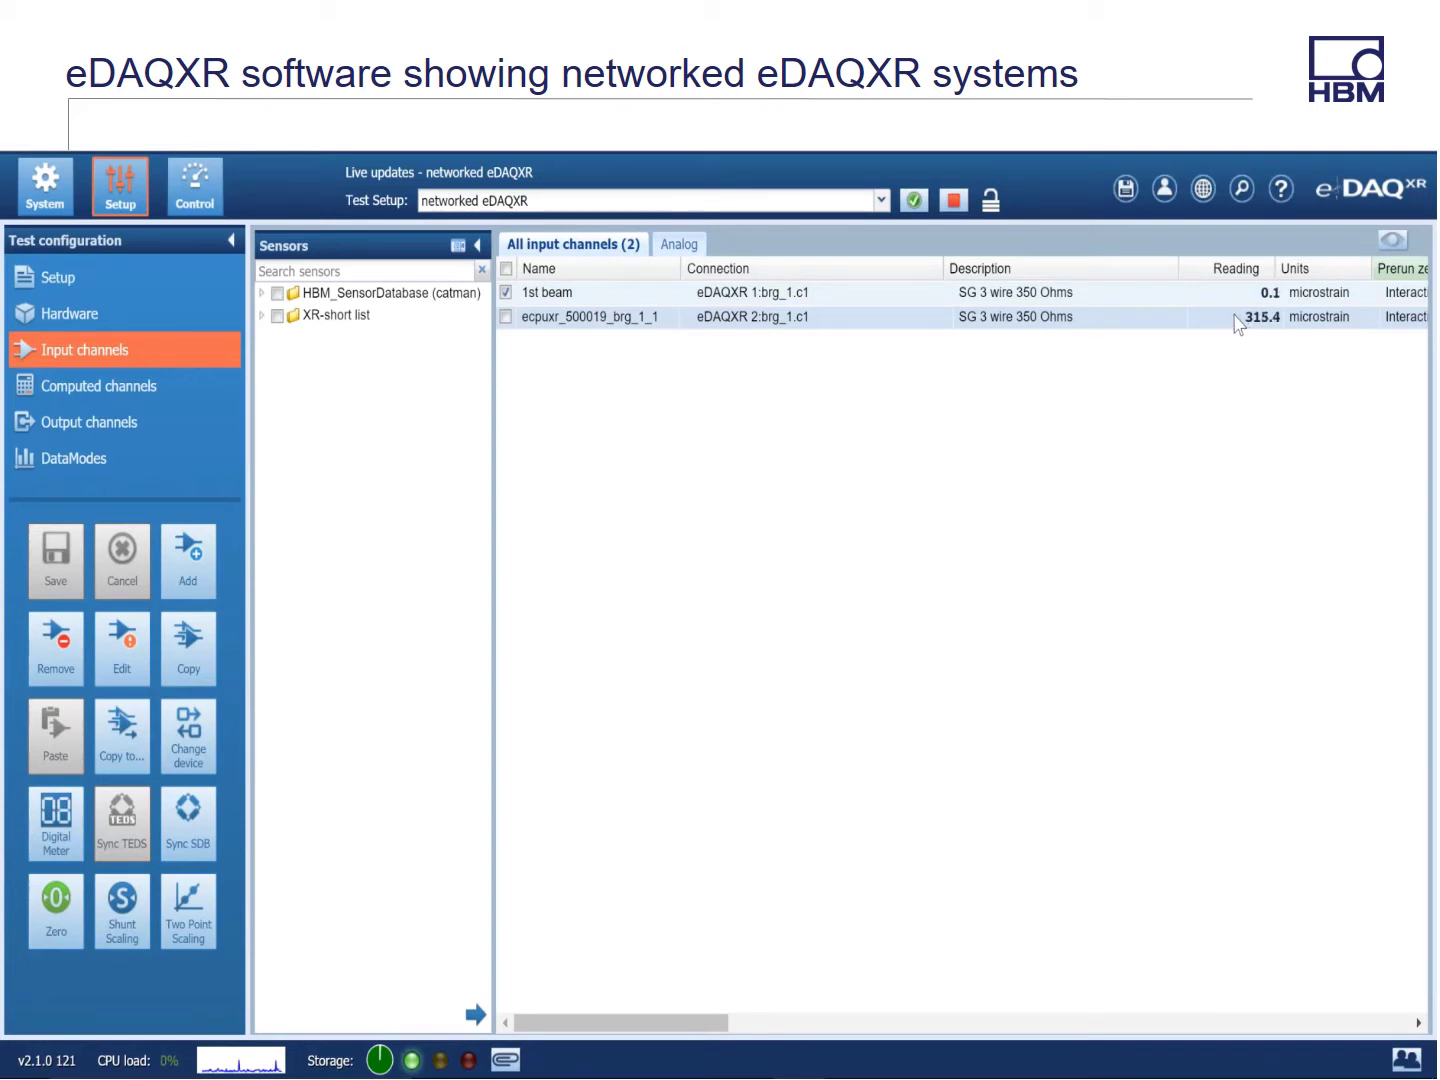
Step: Zero both input channels together and save the test setup
left_click(506, 319)
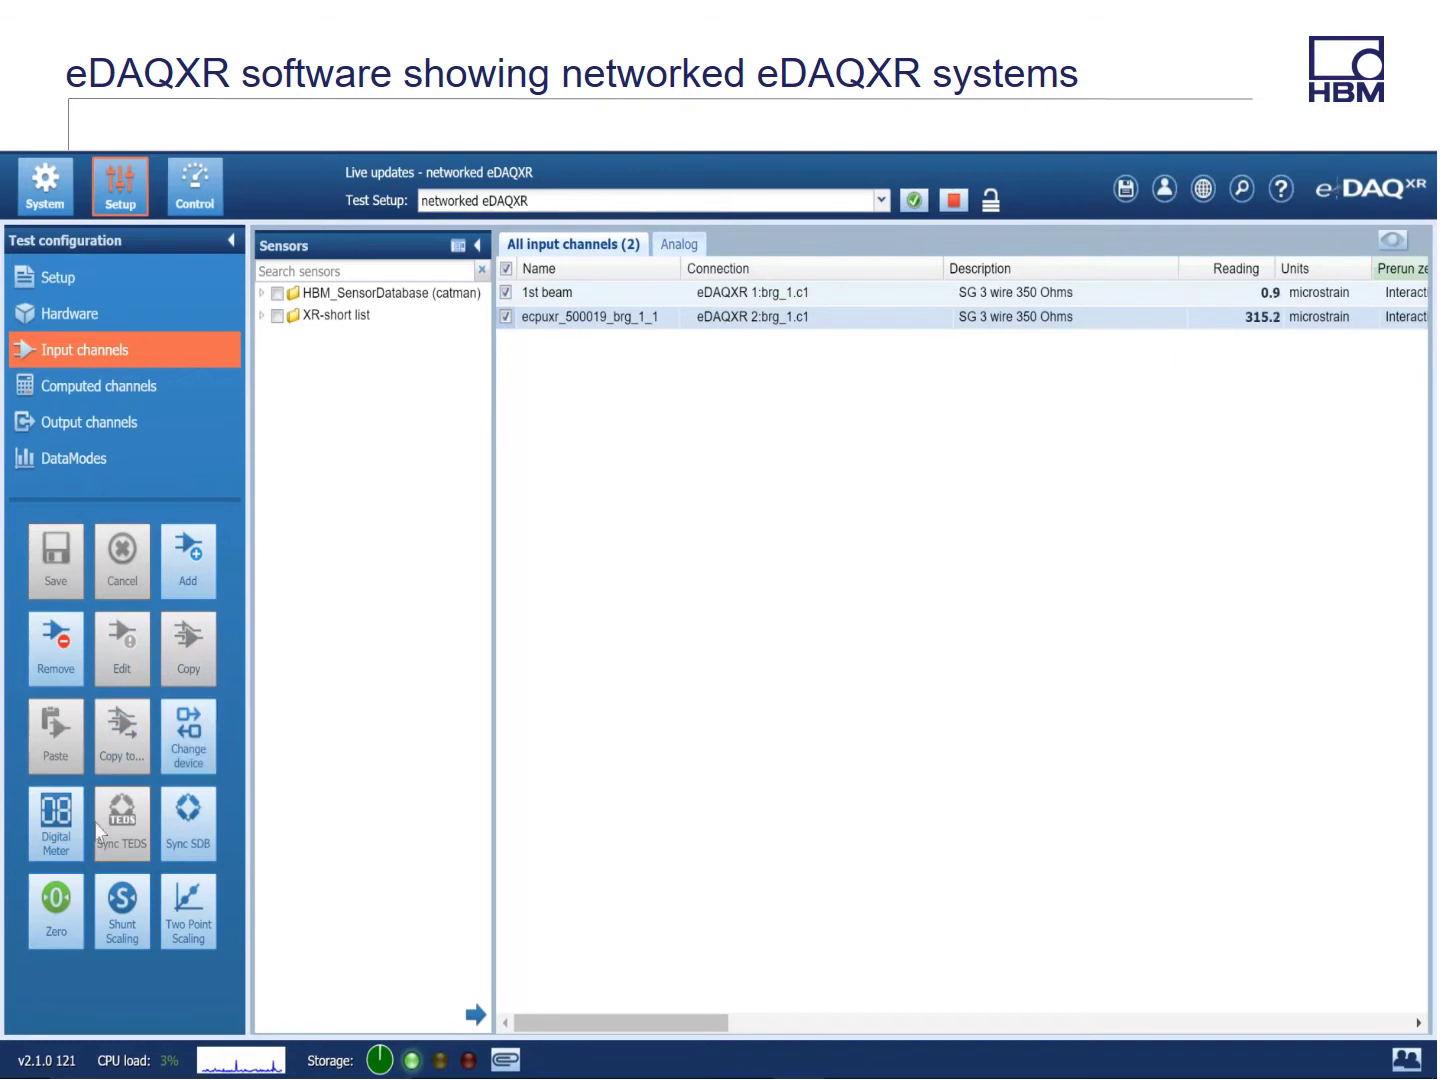
left_click(56, 905)
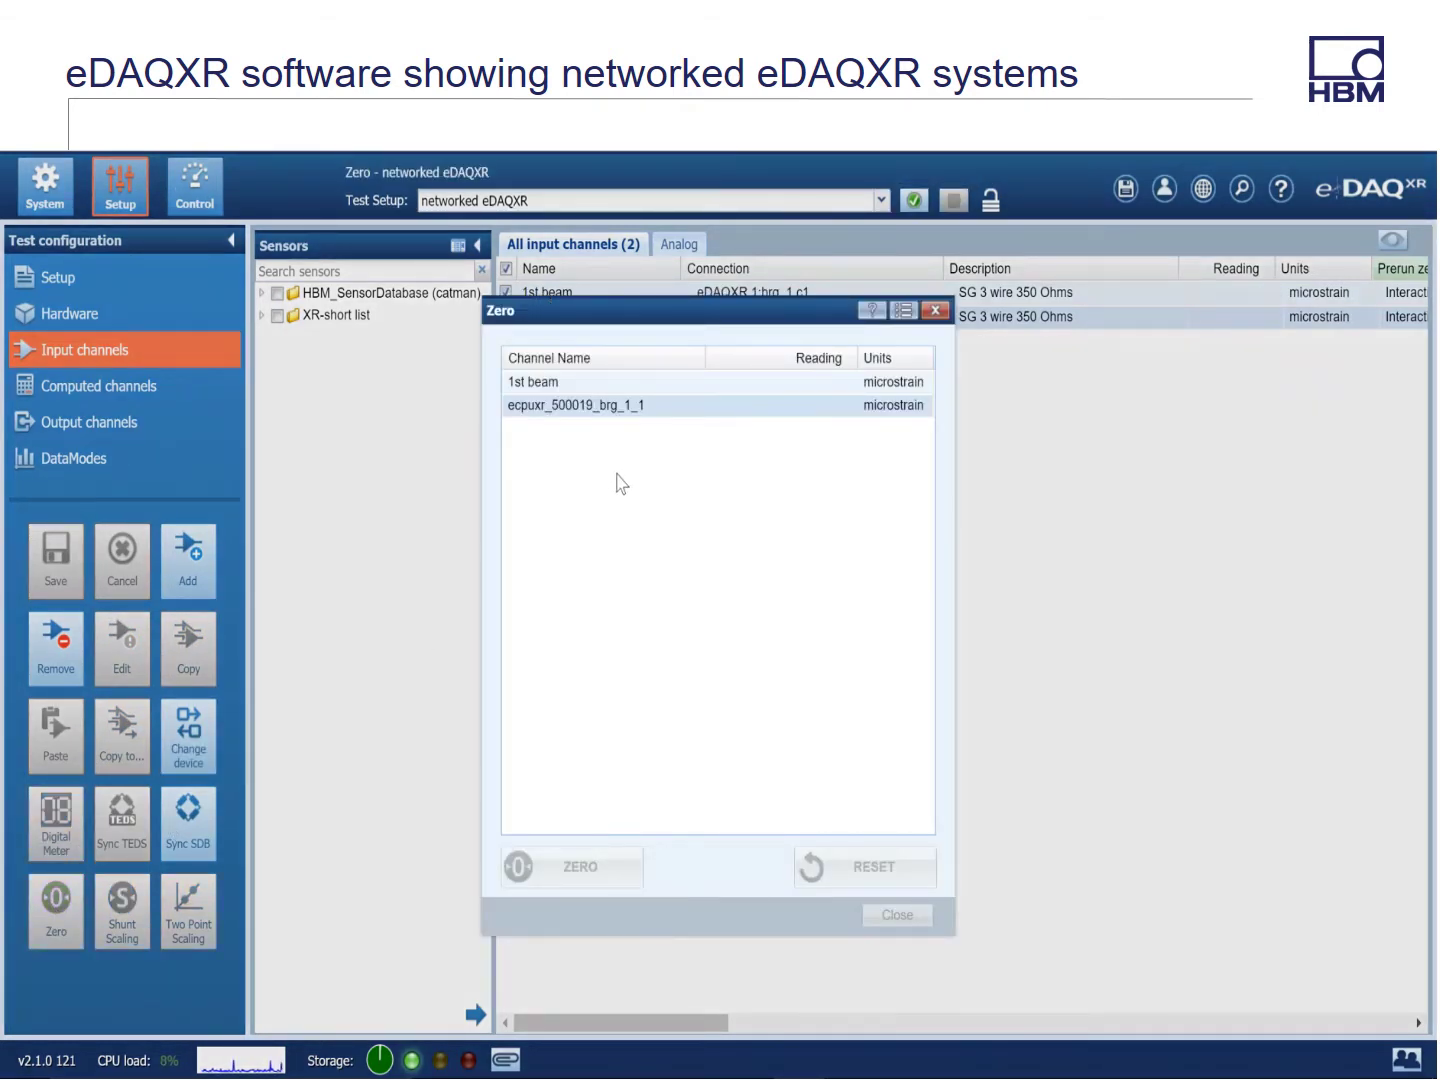
left_click(577, 868)
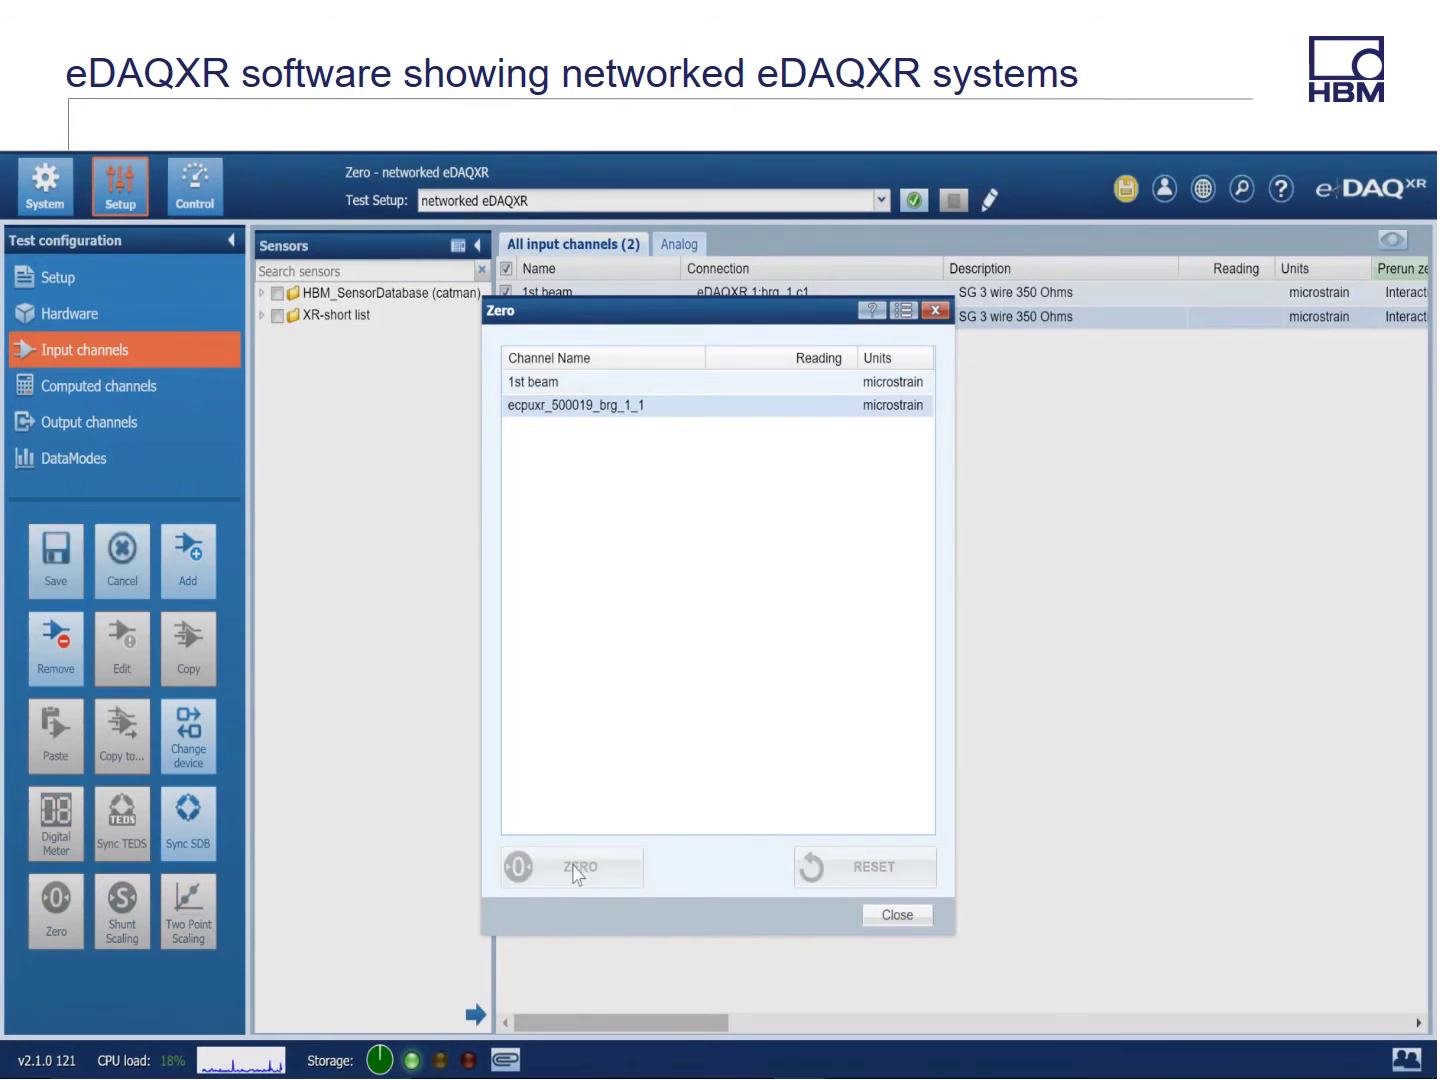
left_click(905, 921)
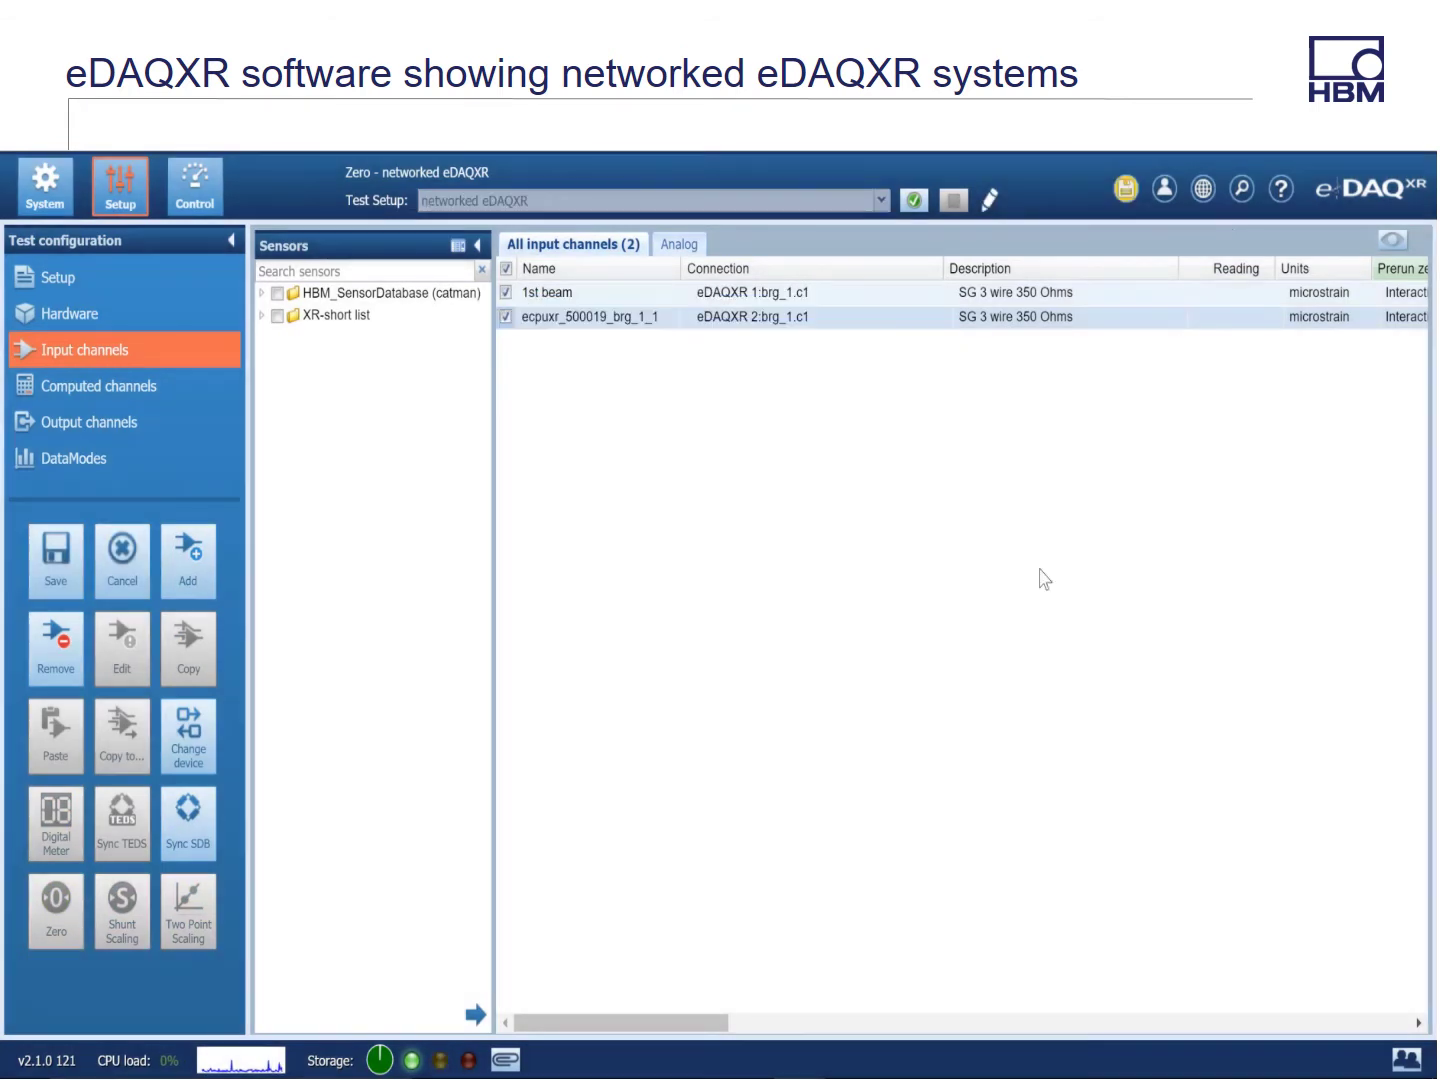
left_click(1125, 188)
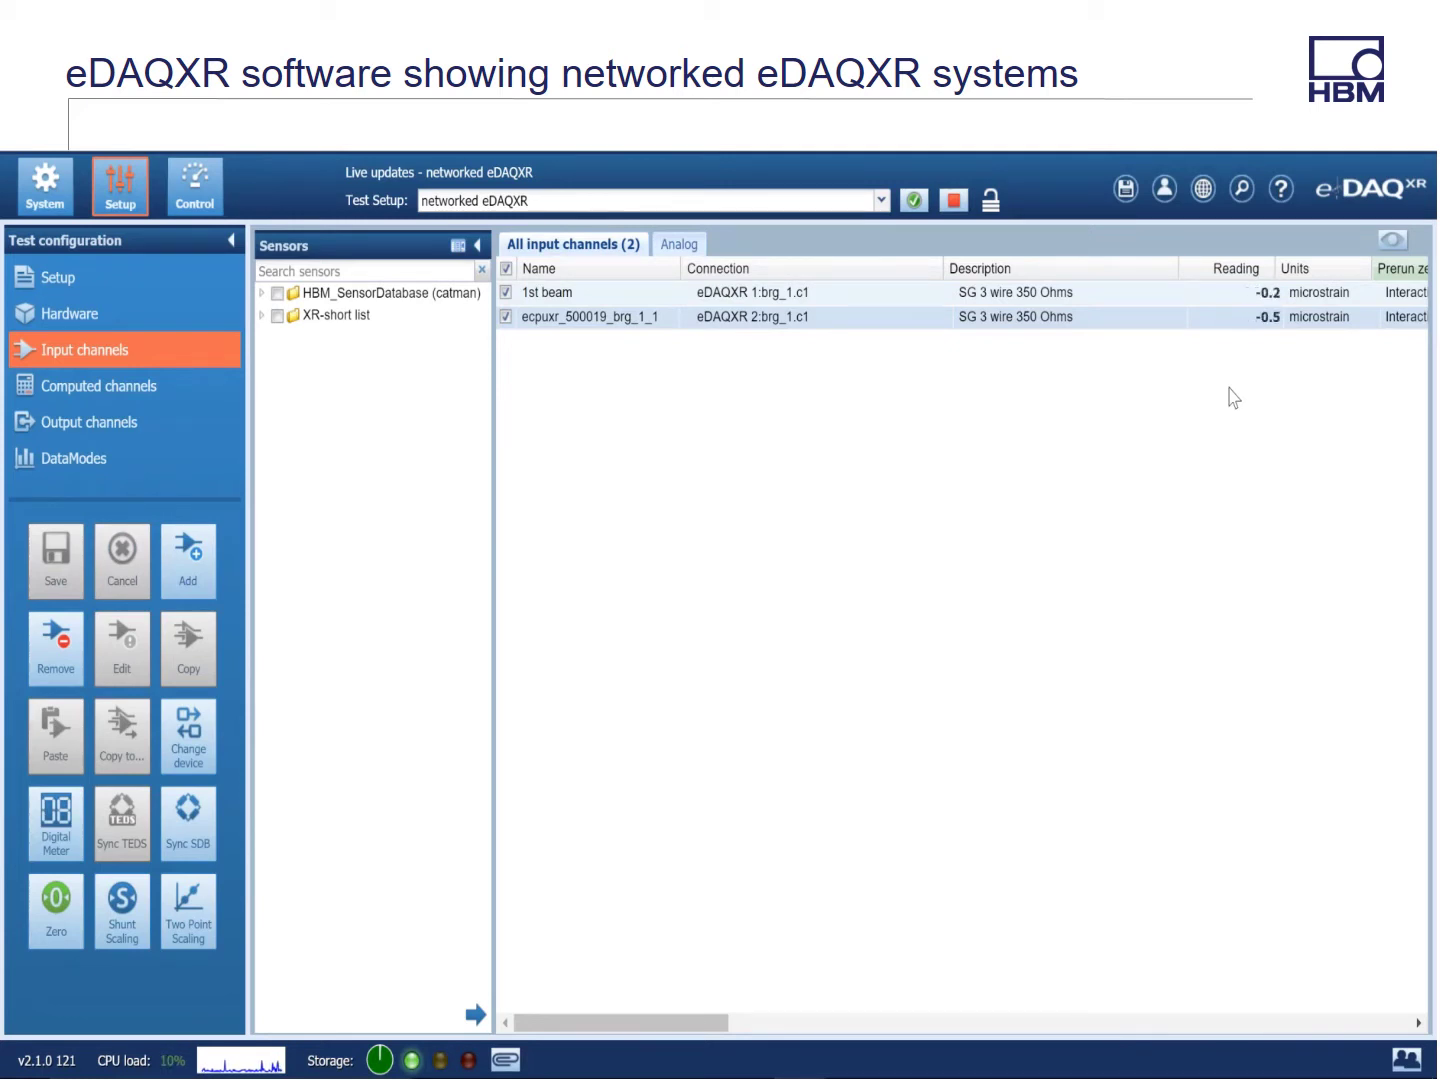
Step: Rename the input channel on eDAQXR 2 as "2nd beam" and save the test setup
left_click(612, 316)
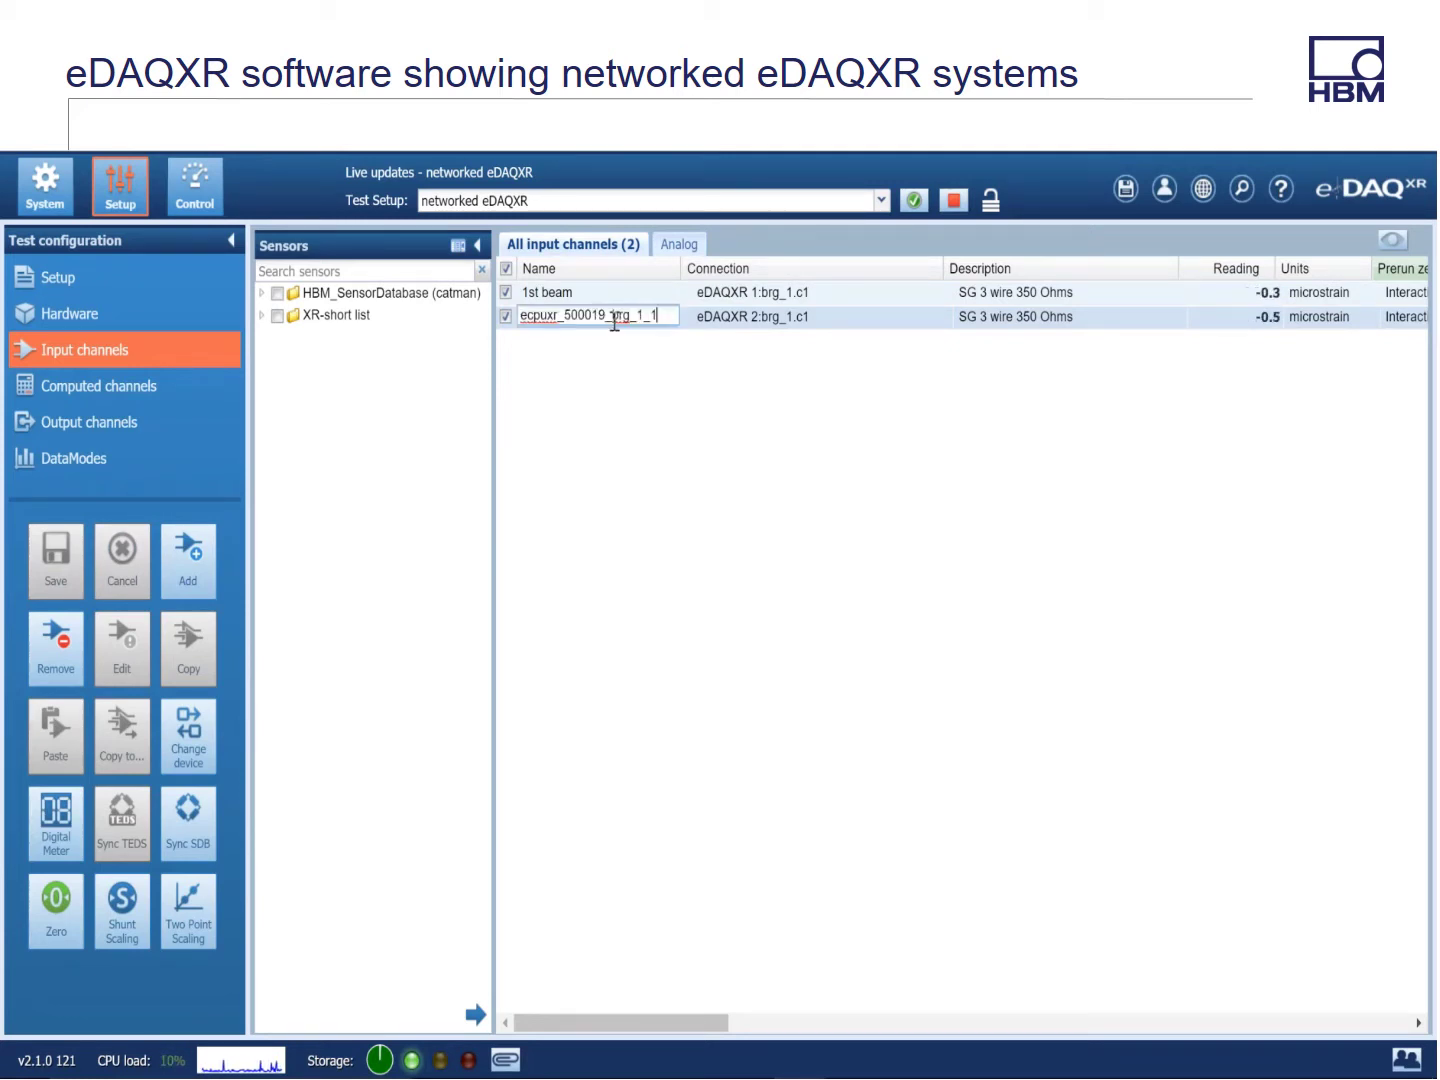
key("ctrl+a")
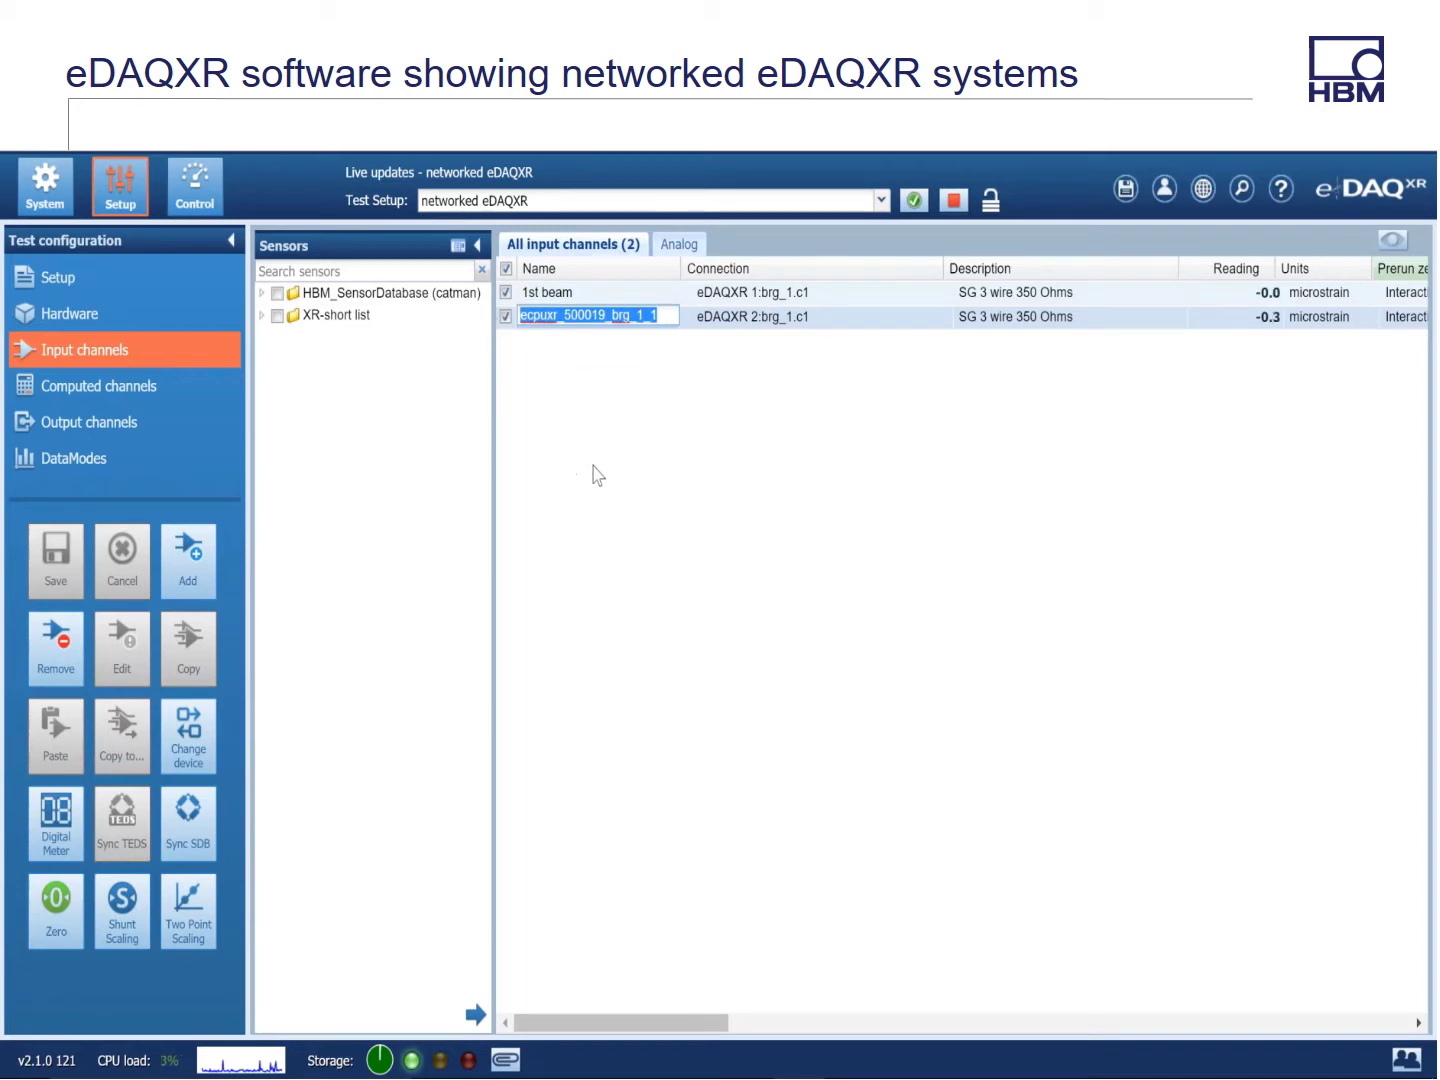
type("2")
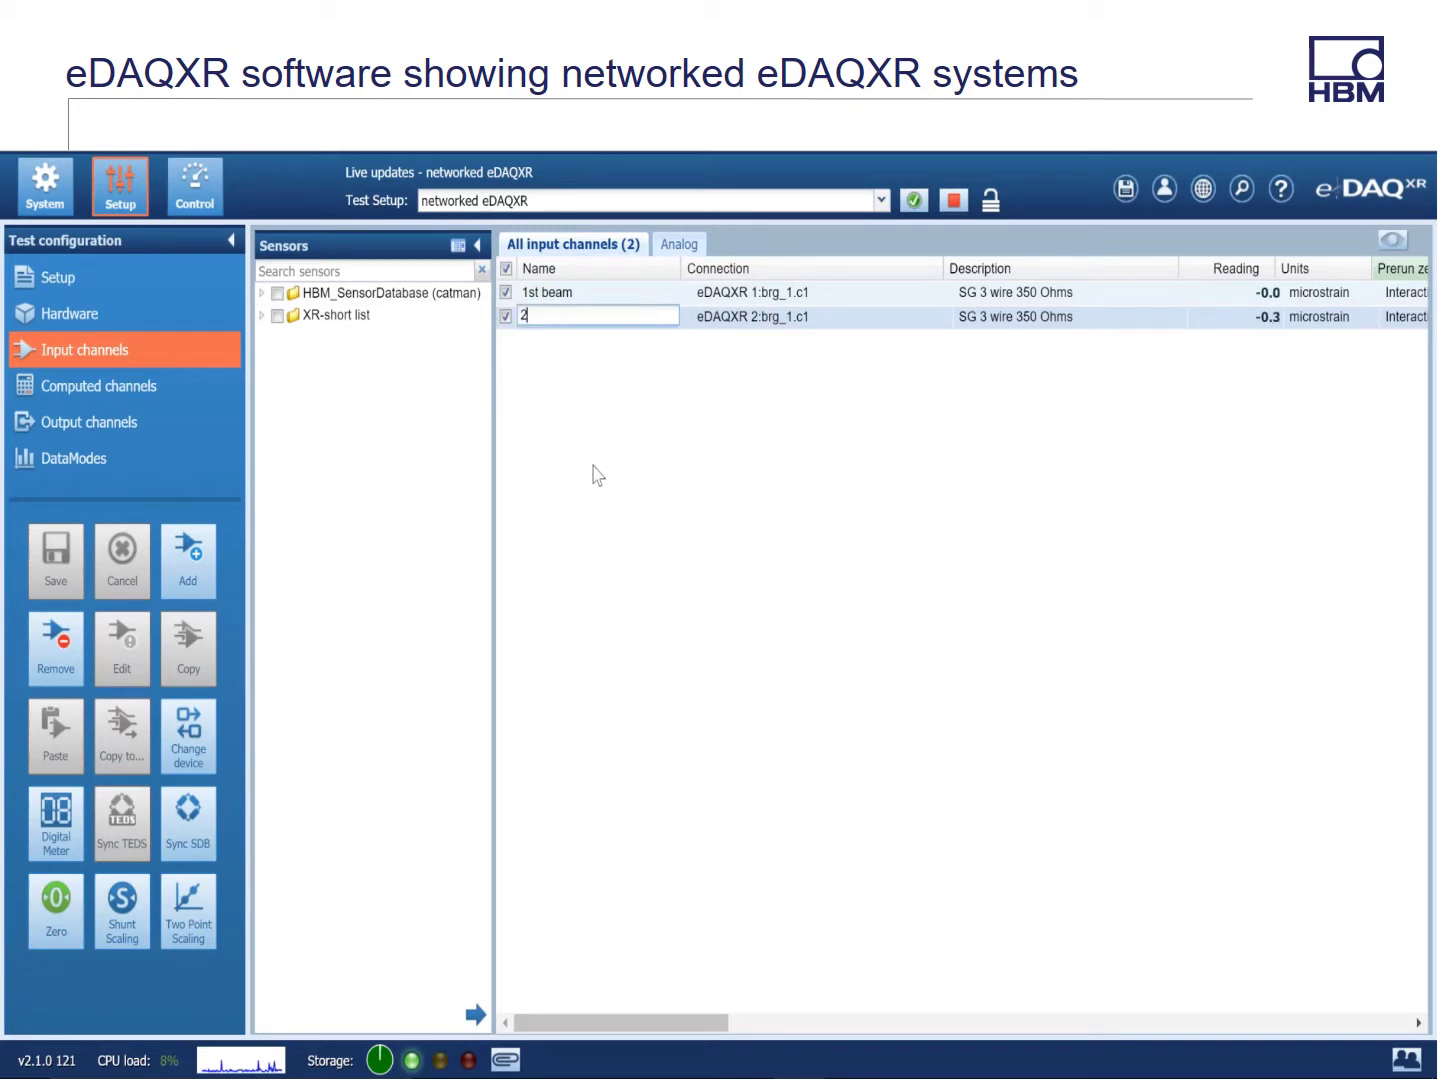
type("nd beam")
key("Return")
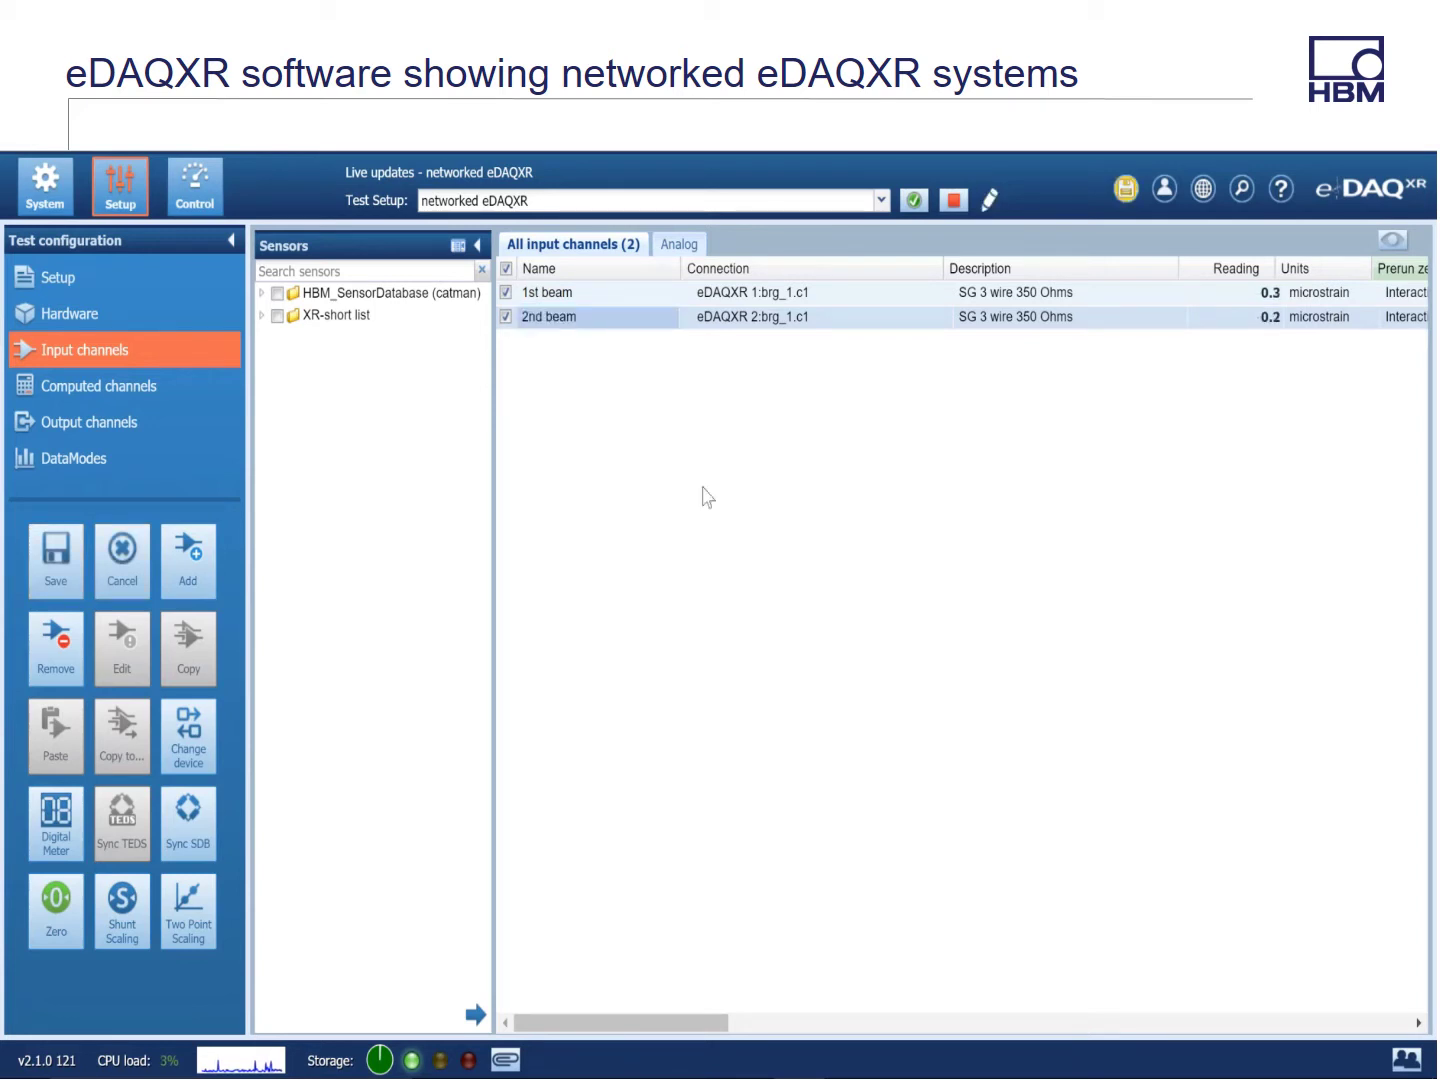
left_click(1122, 191)
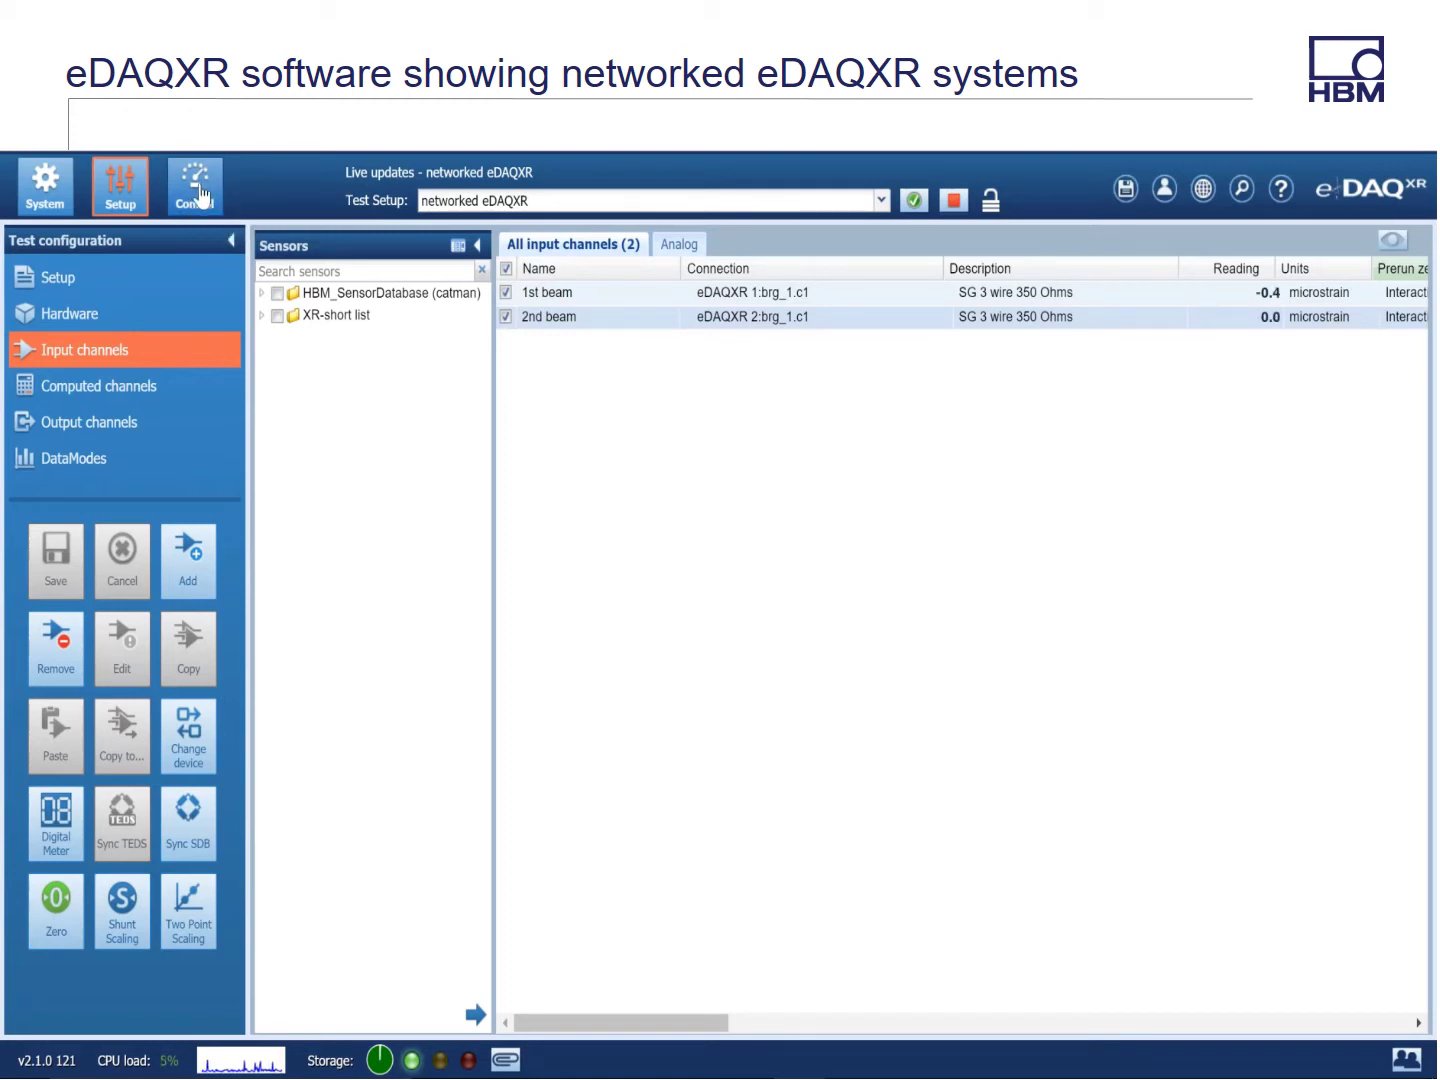
Step: Start the networked eDAQXR test run and plot the 2nd beam channel in the empty lower chart
left_click(198, 193)
left_click(101, 481)
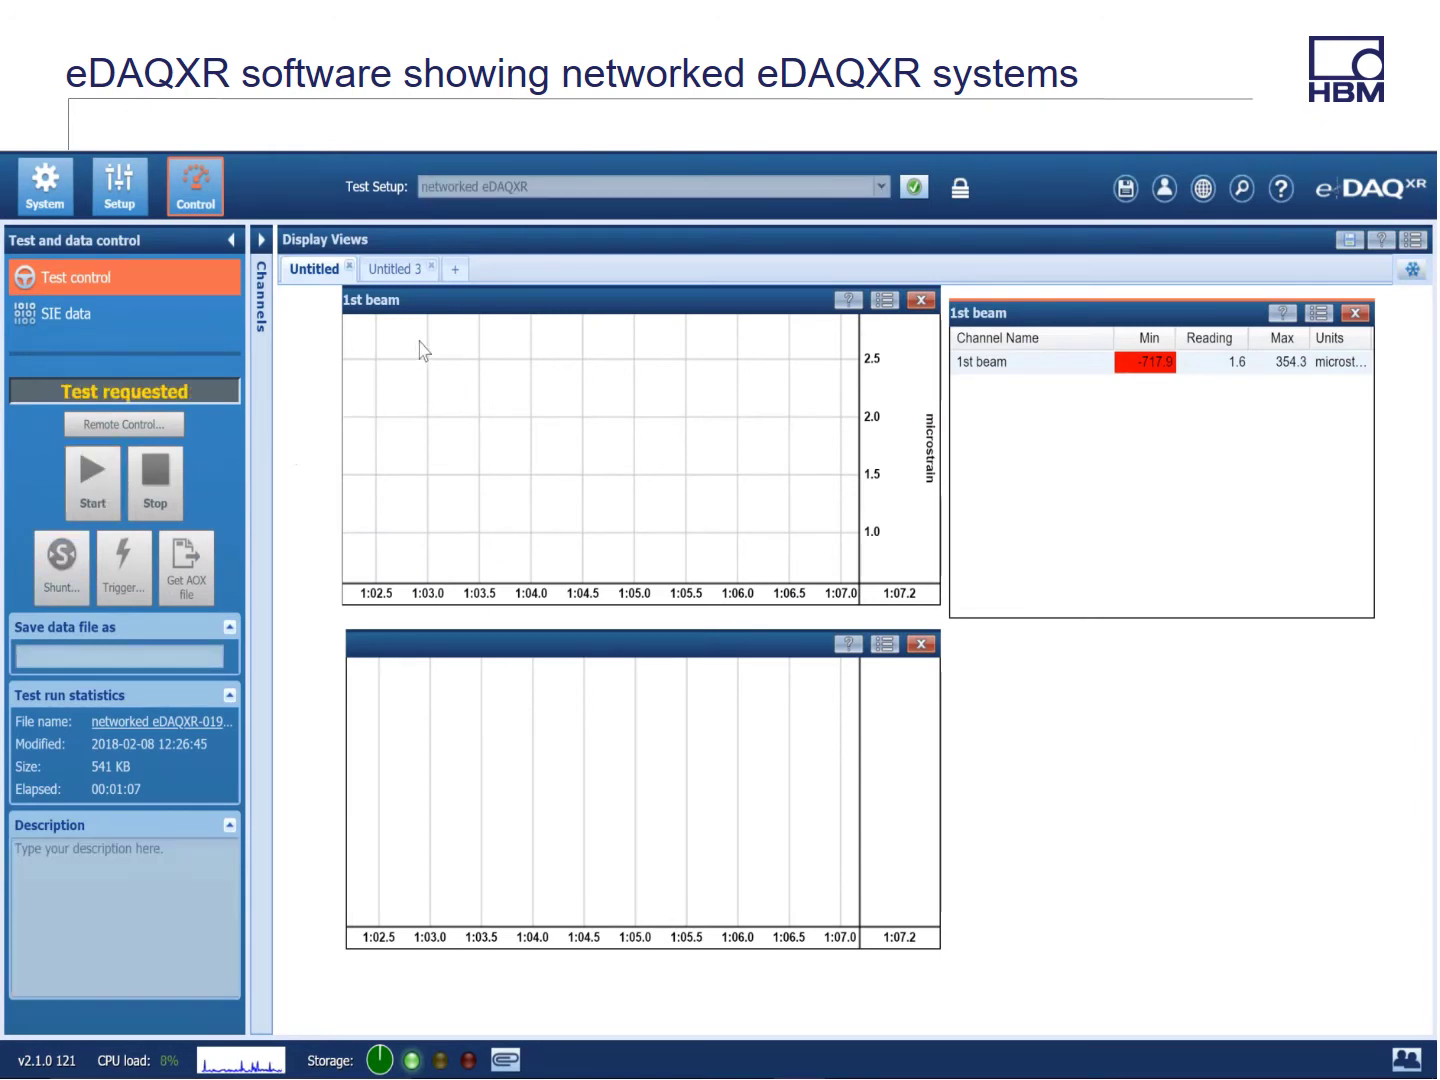
left_click(261, 240)
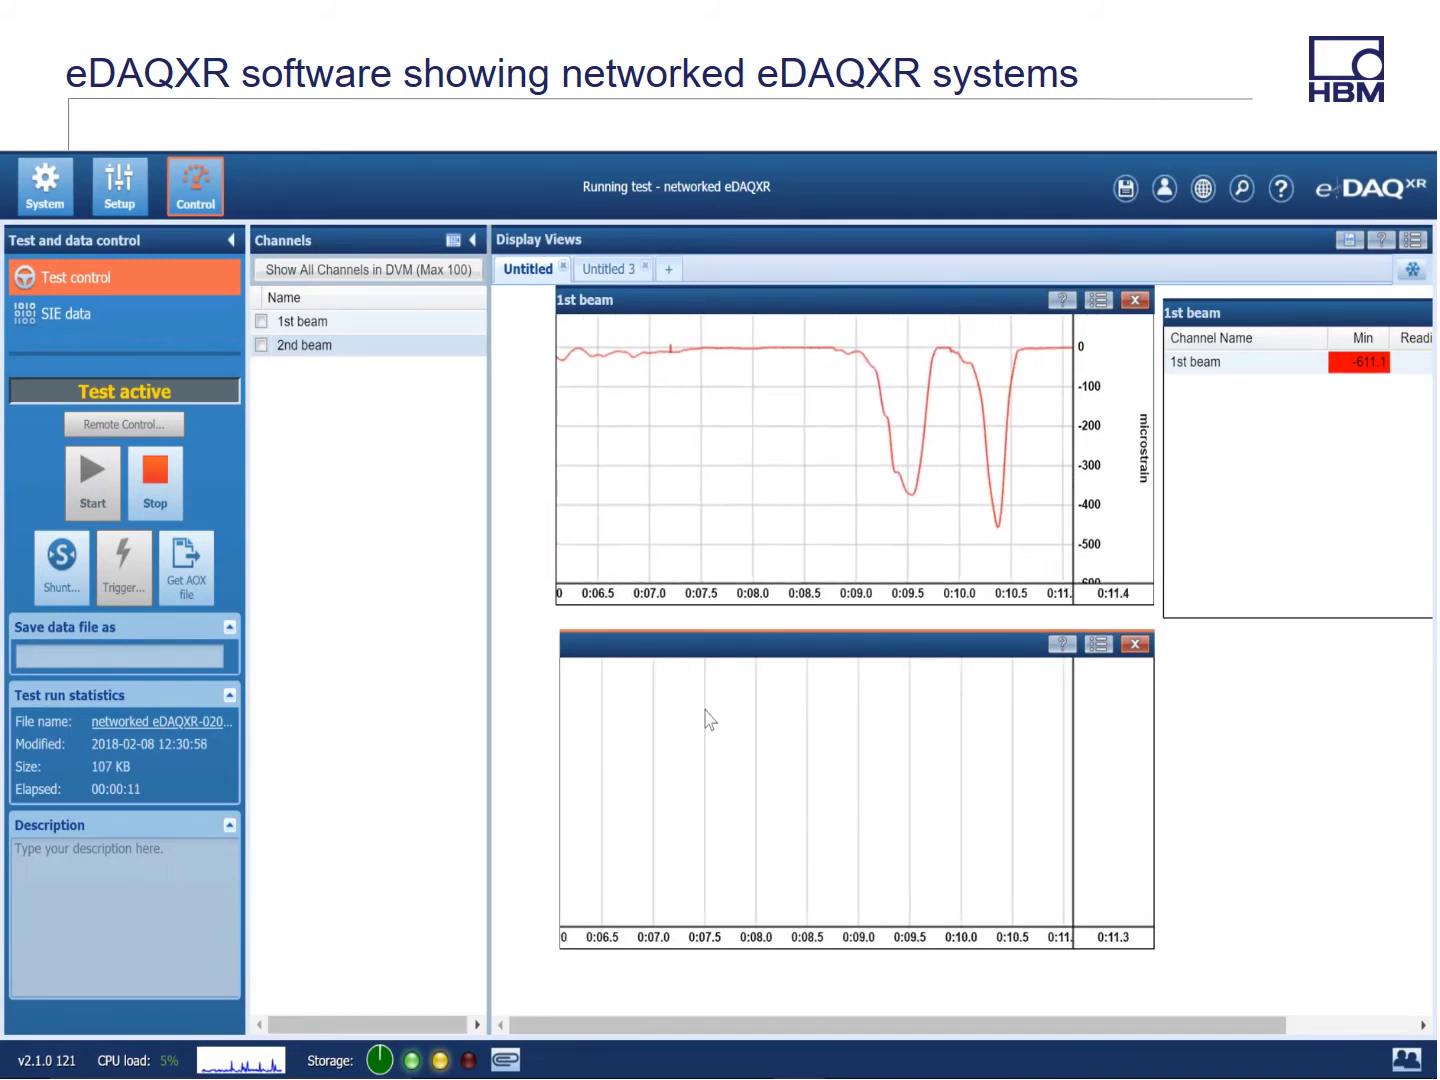
left_click(262, 345)
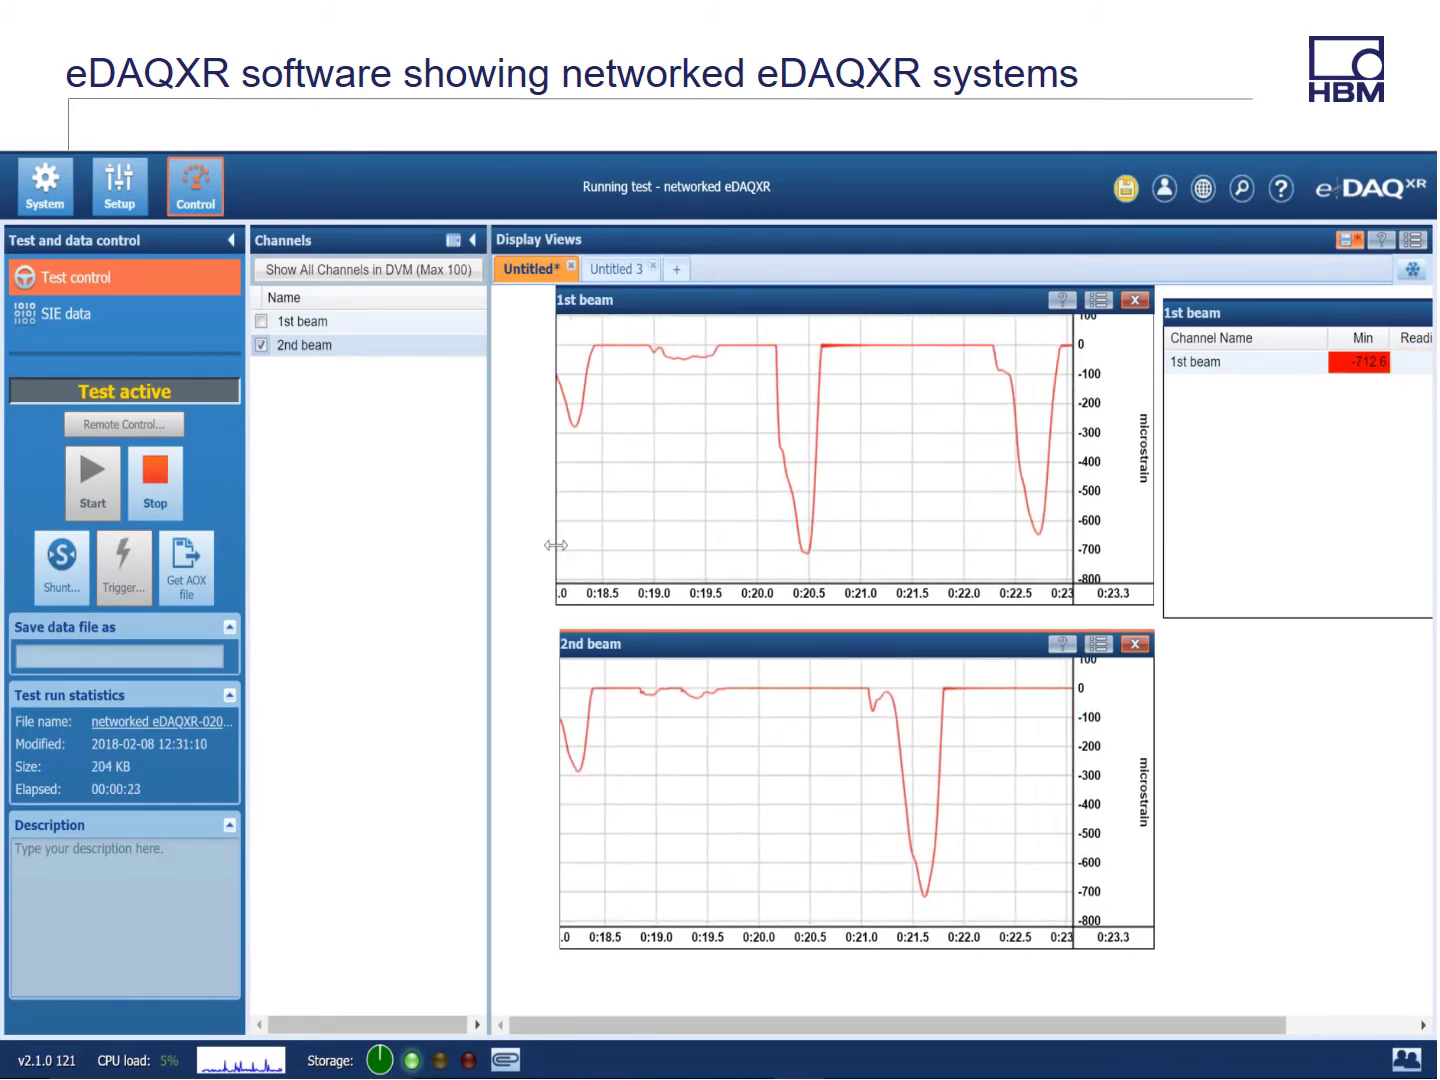
Step: Add the 2nd beam channel to the min/max readings table and save the display view
left_click(1293, 478)
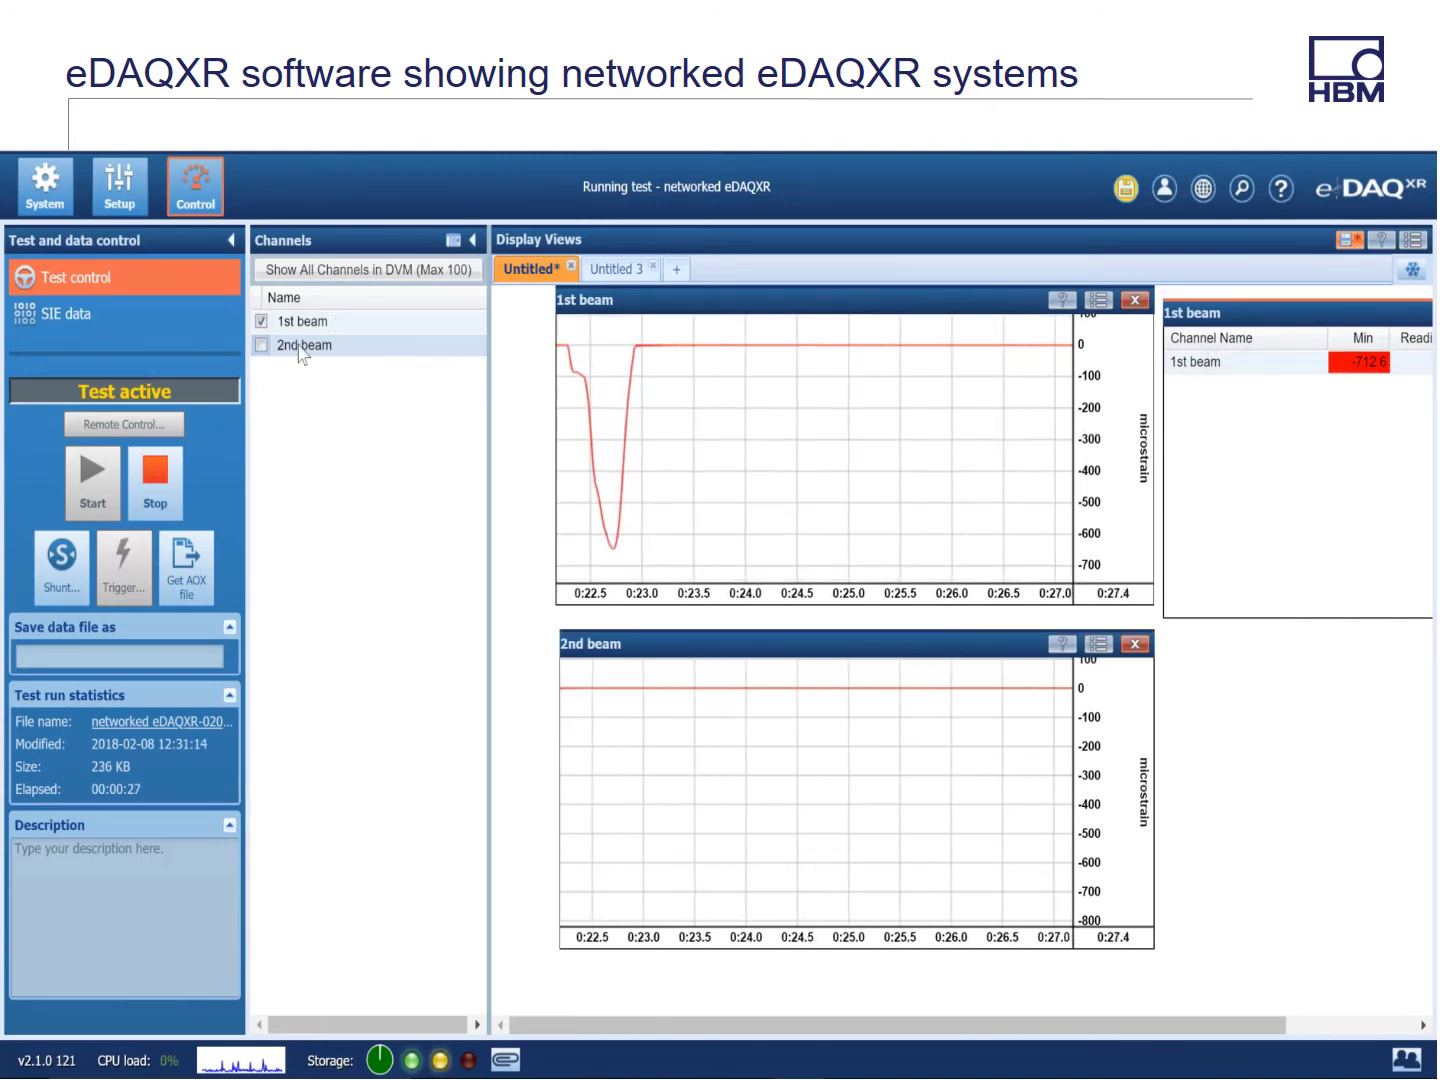
left_click(262, 345)
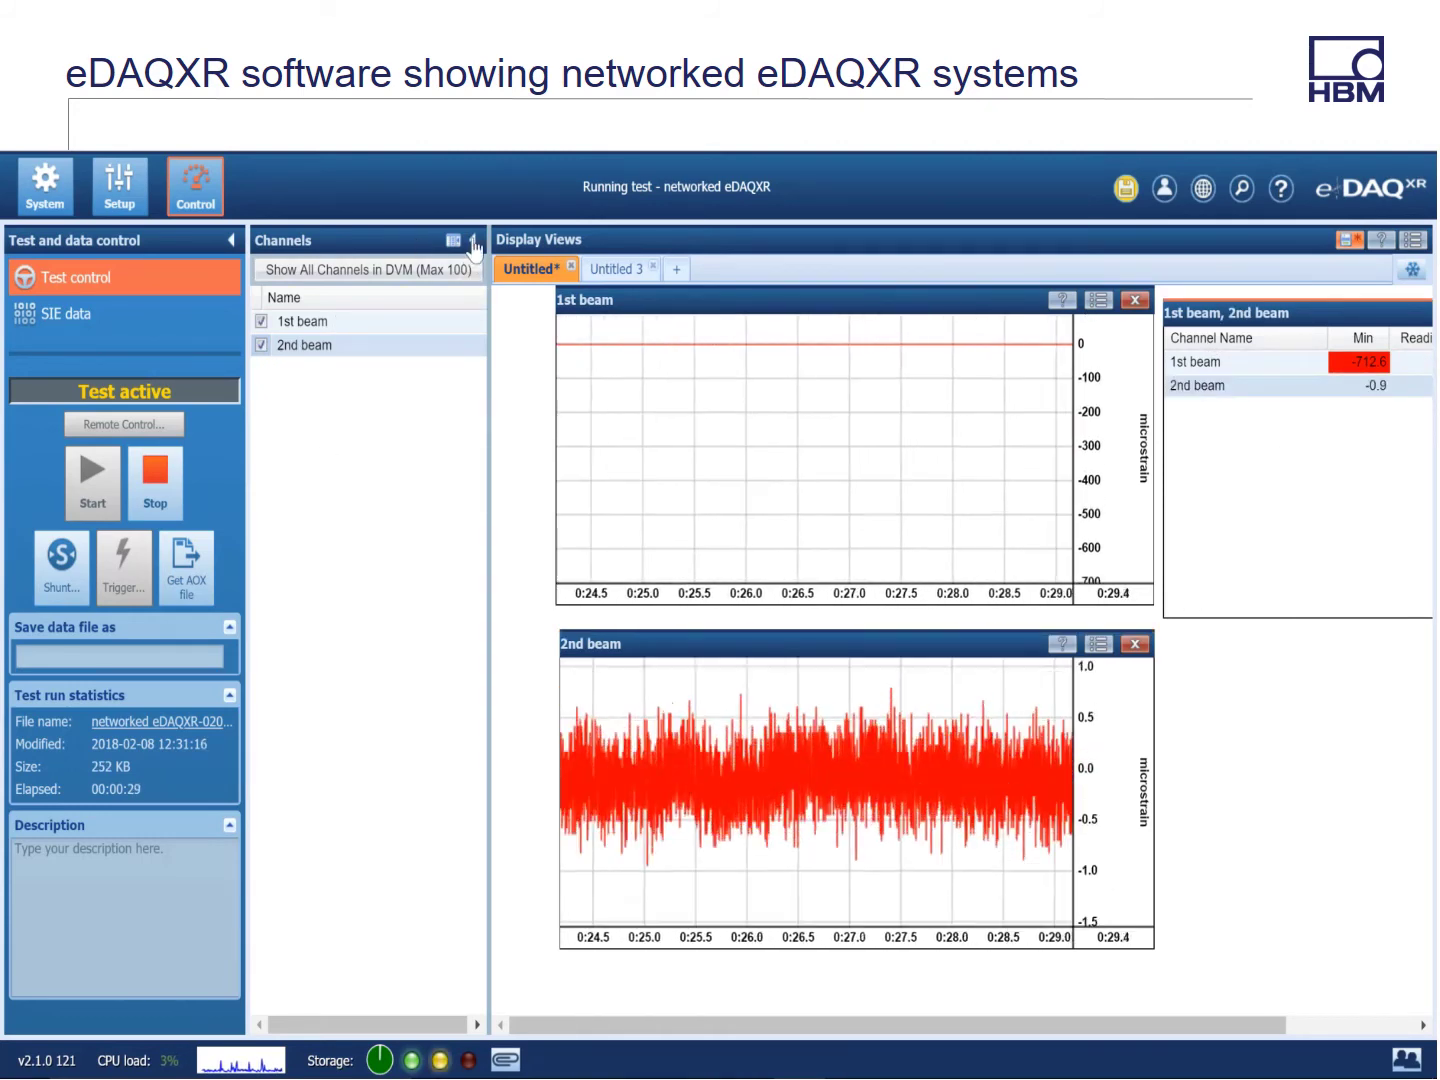
left_click(472, 241)
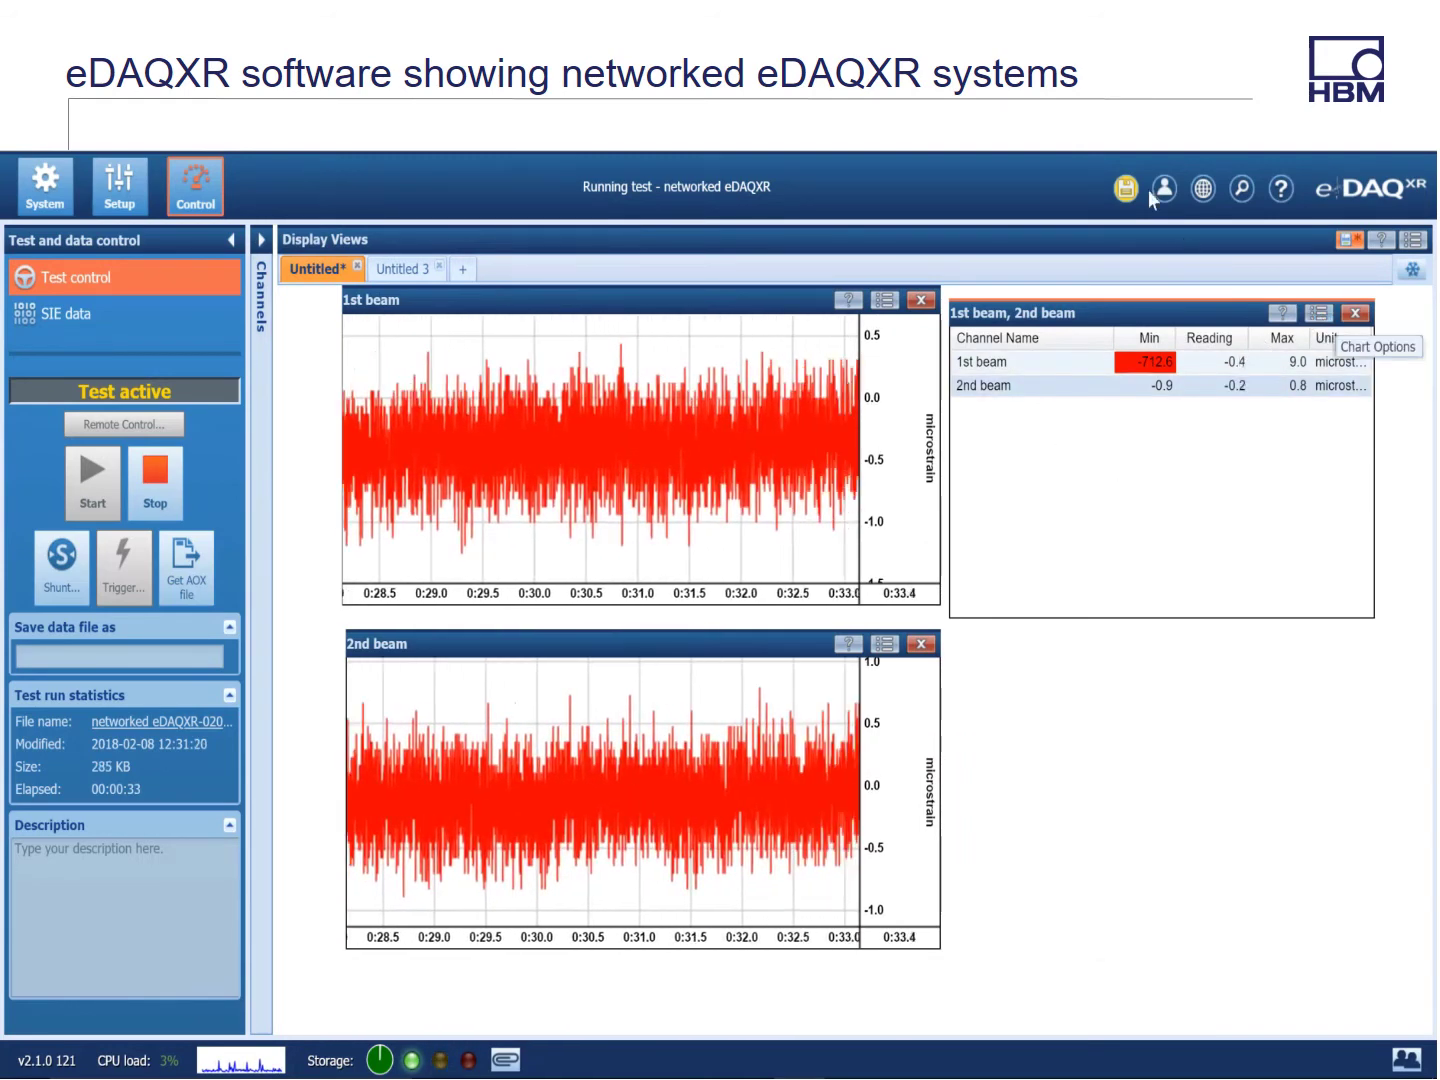
left_click(1125, 188)
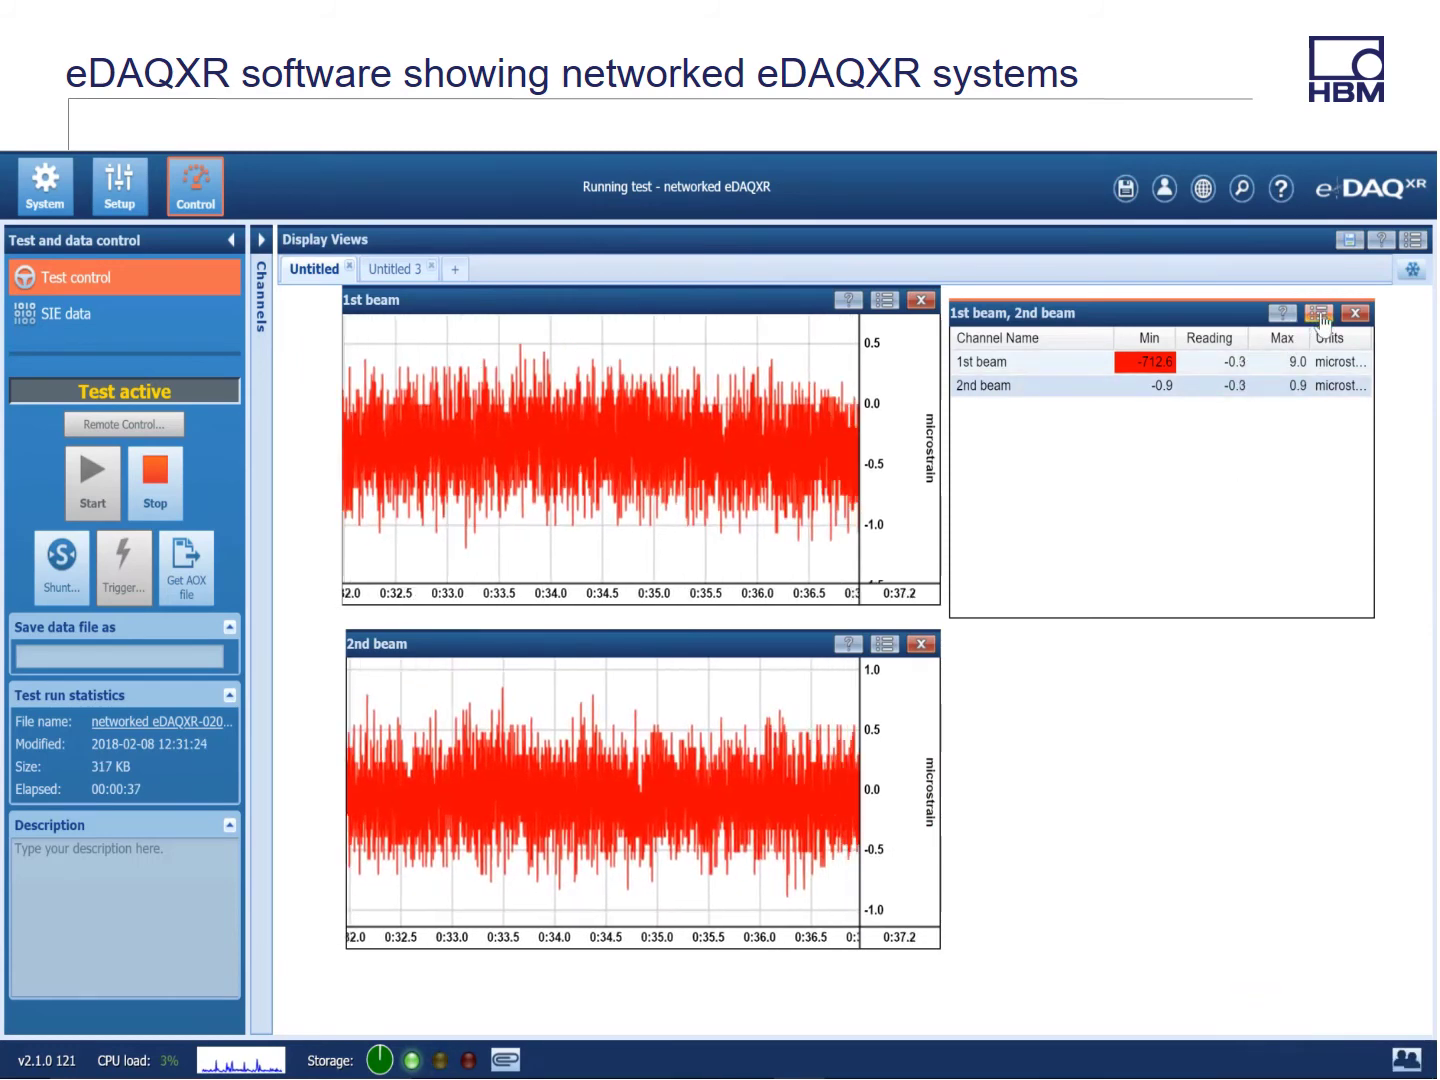
Step: Reset the minimum and maximum values in the readings table for both beams
left_click(1319, 313)
left_click(1348, 536)
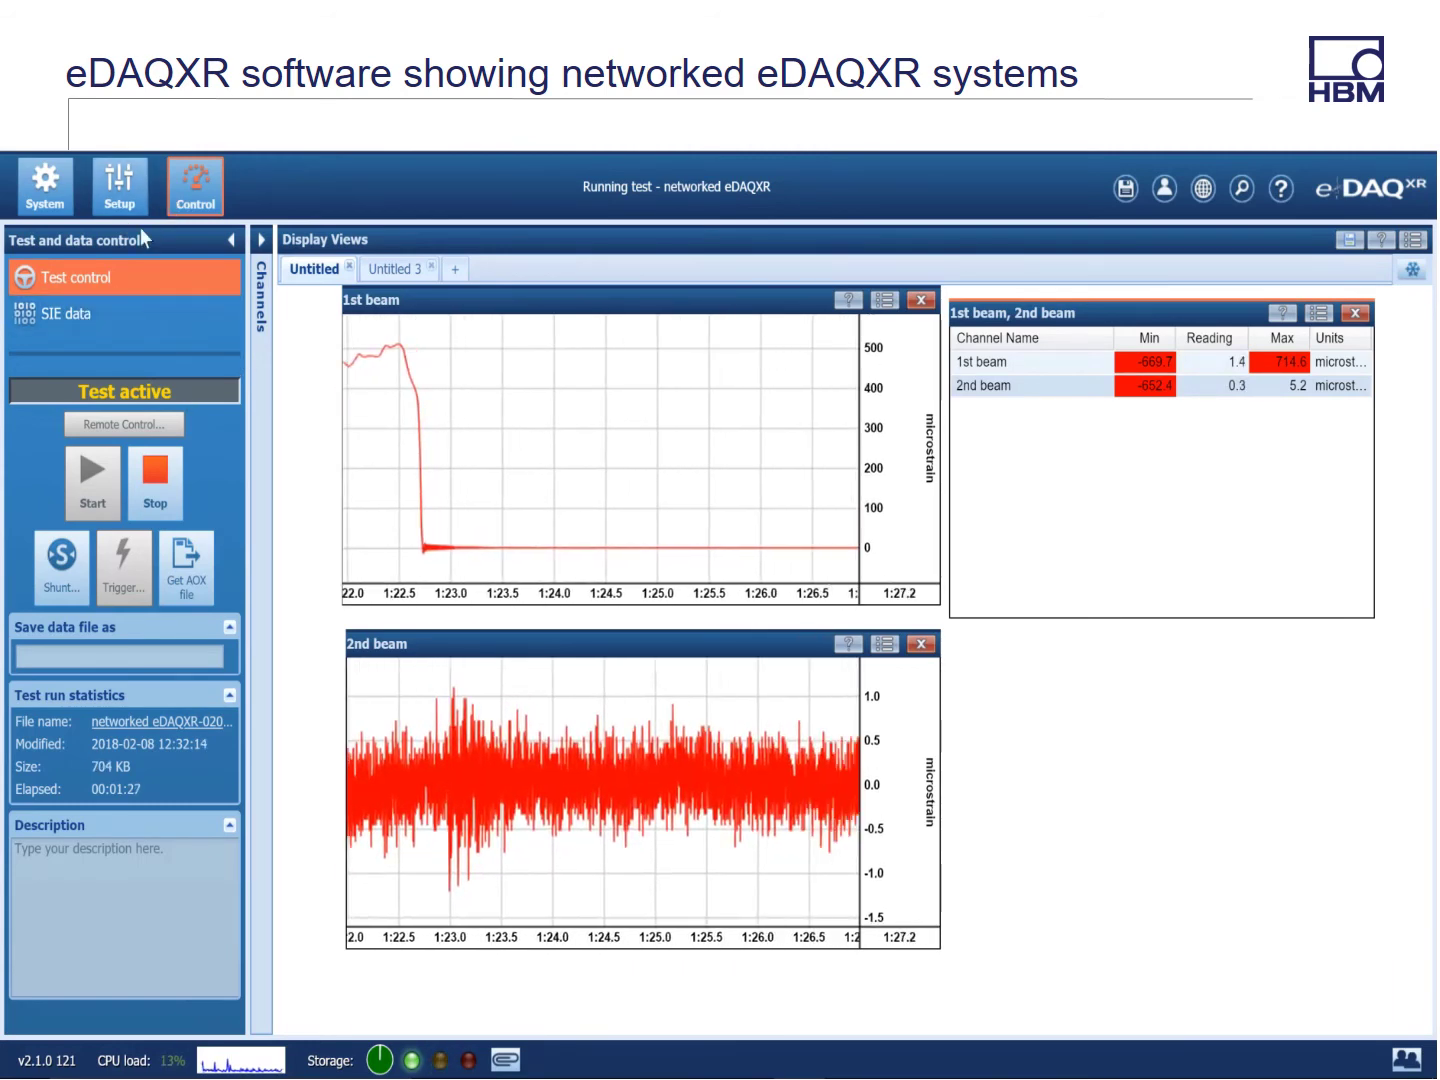
Step: Open the recorded SIE data file networked eDAQXR-020.sie in the XR Data Viewer
left_click(70, 319)
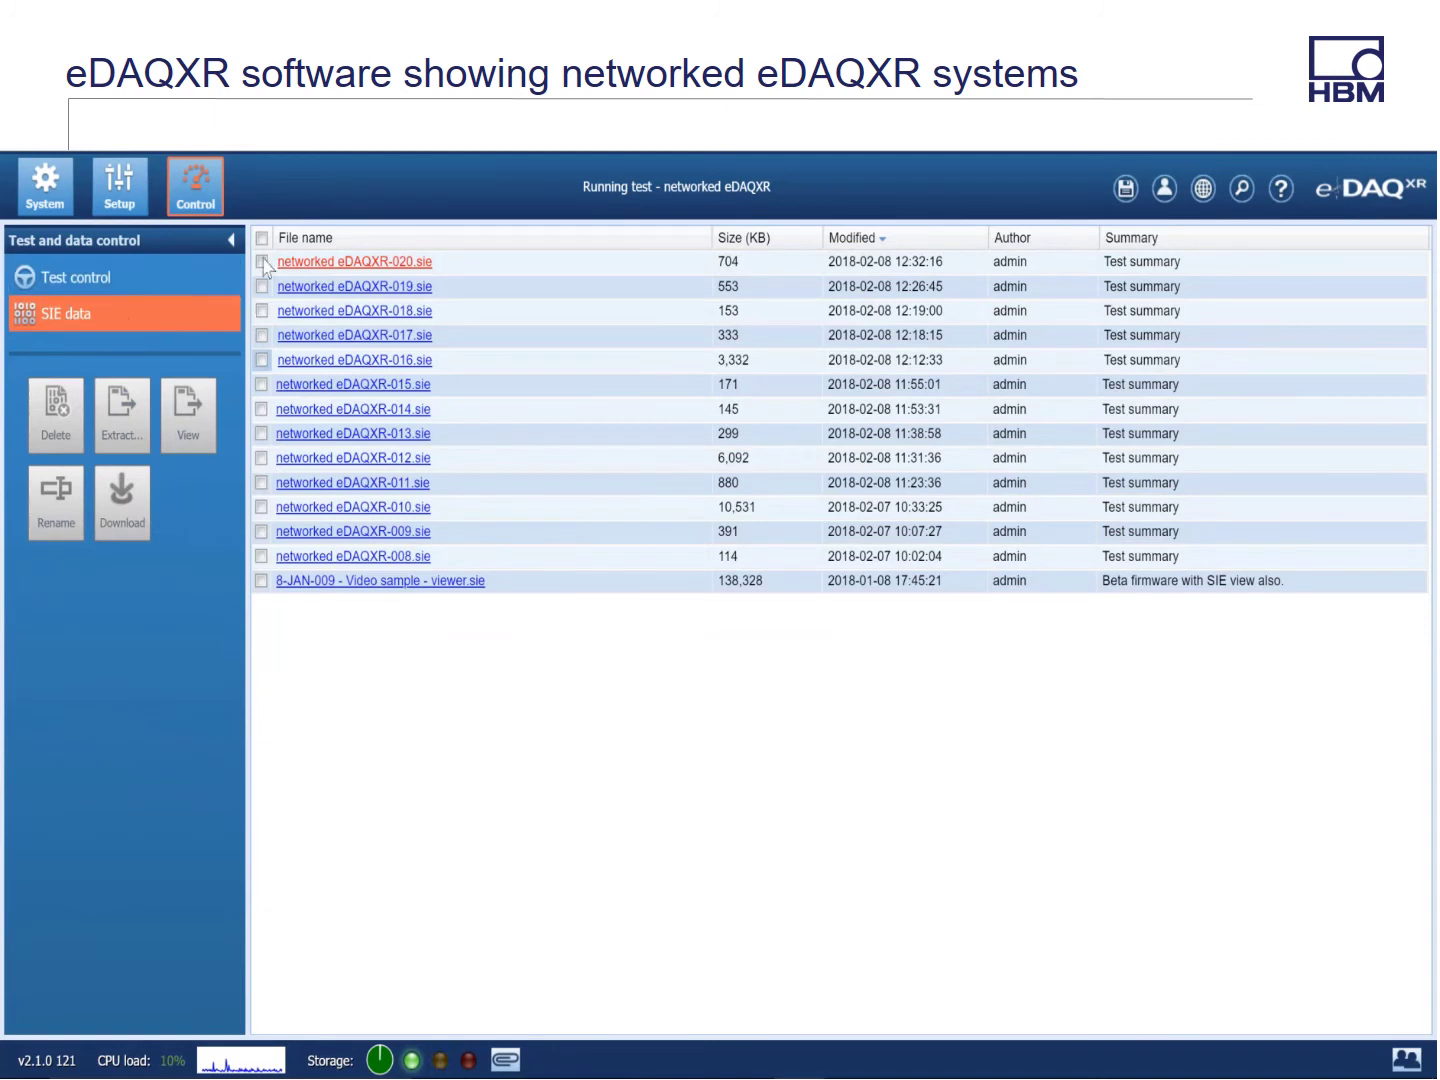
left_click(263, 262)
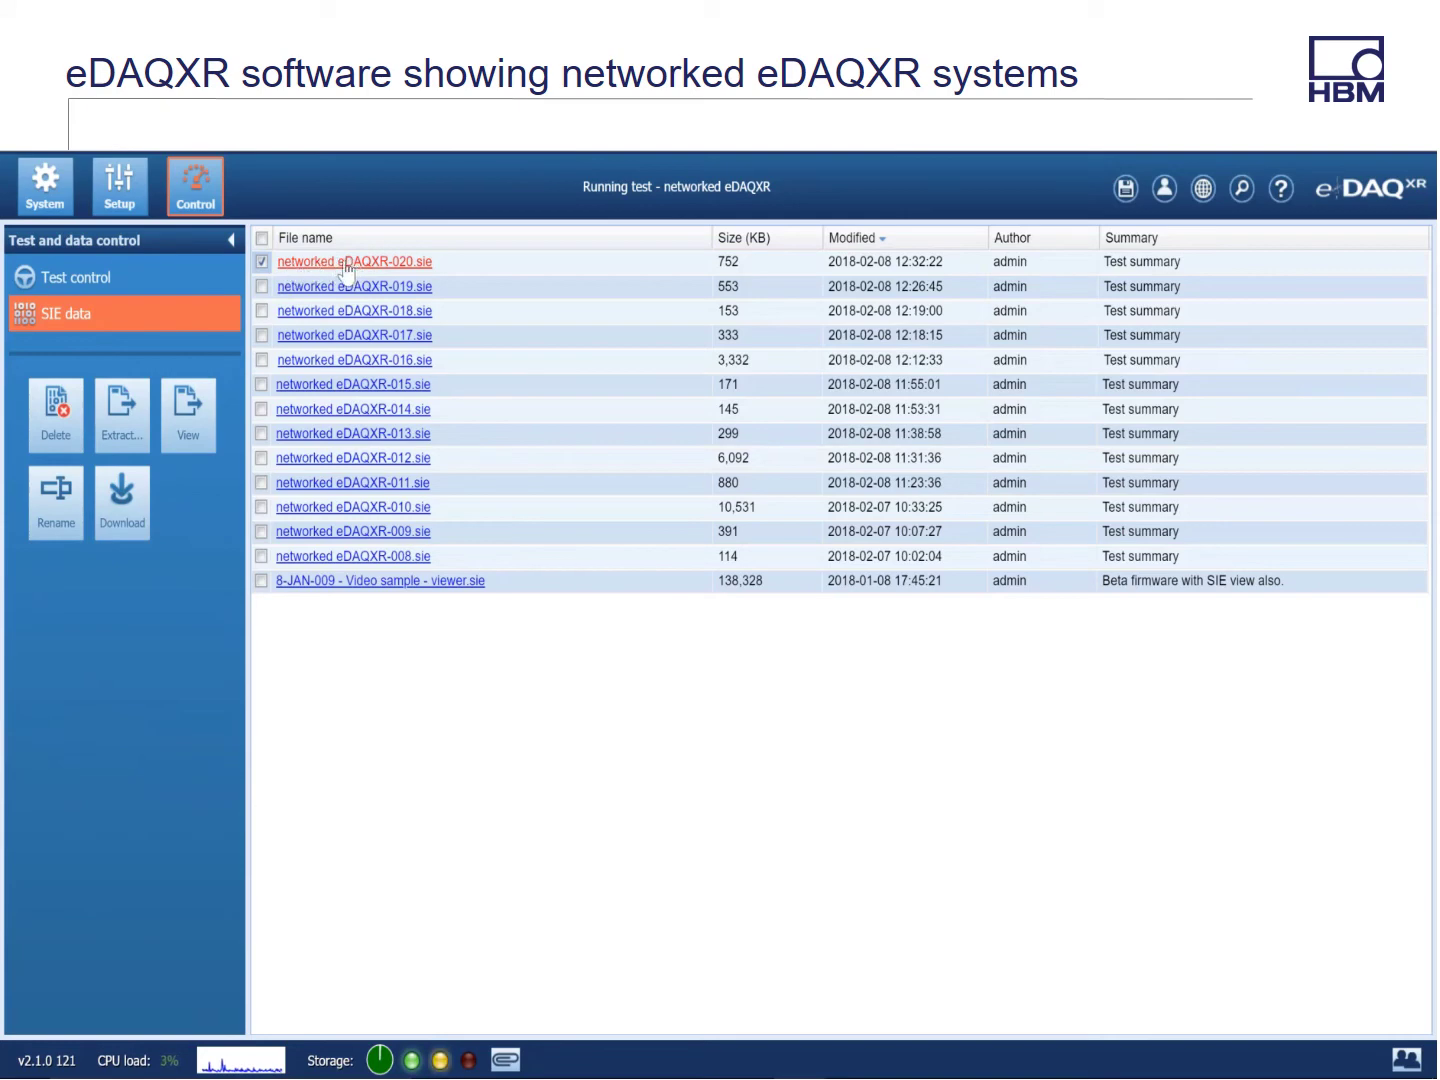
left_click(194, 425)
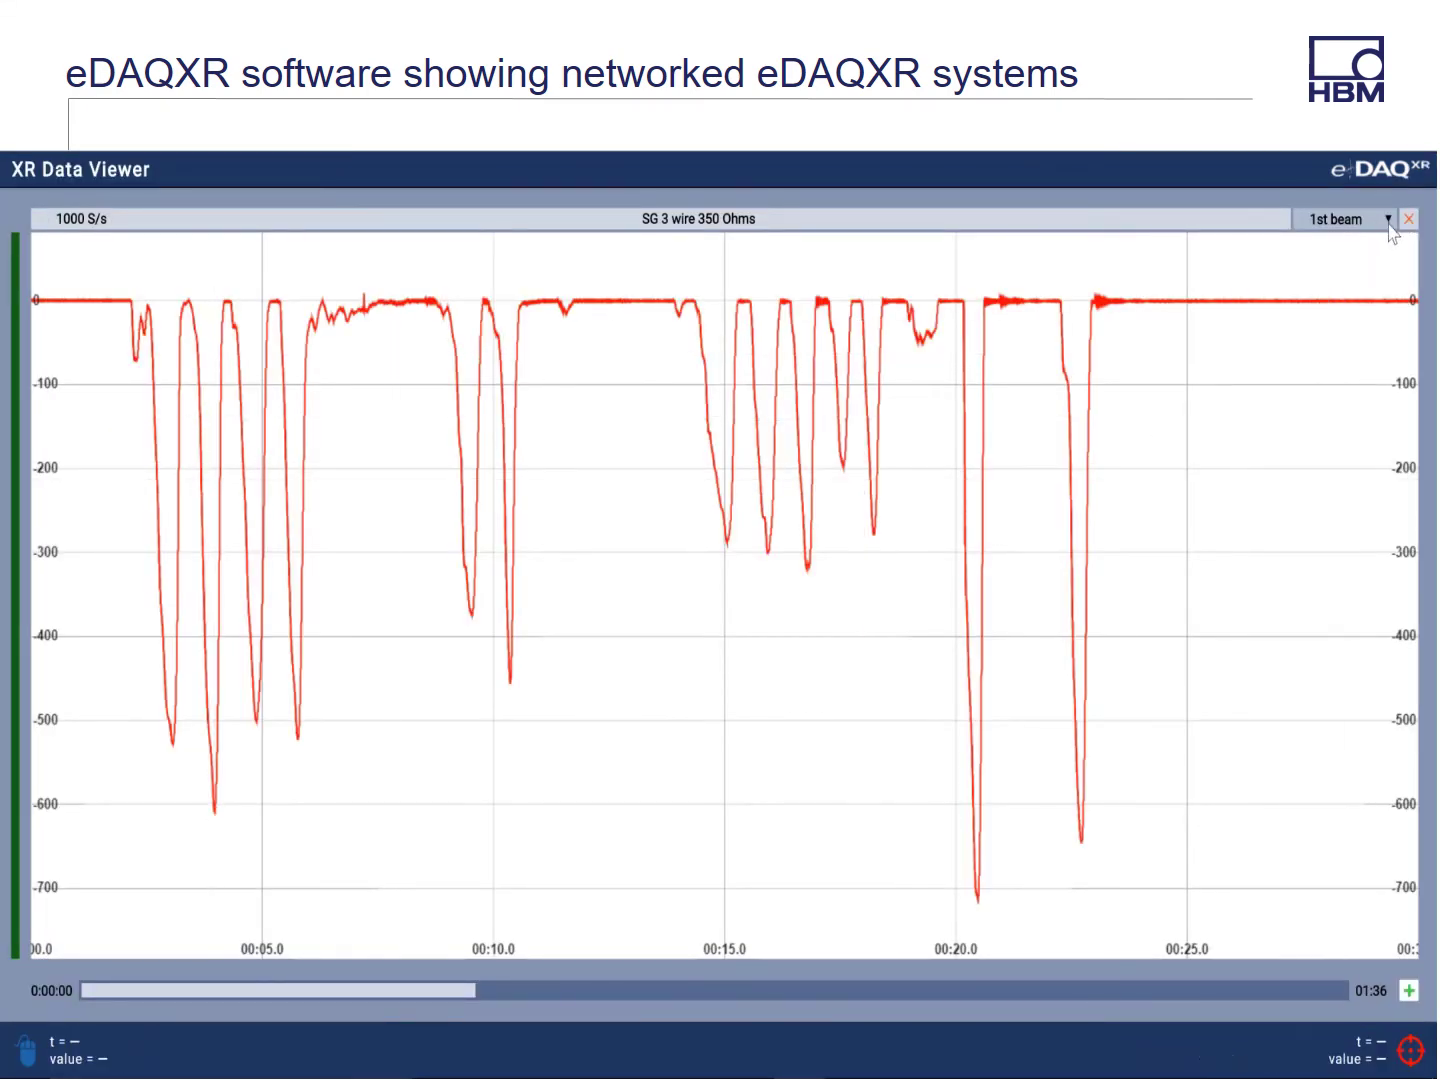
Step: Add a second chart to the data viewer and assign the 2nd beam channel to it
left_click(1409, 991)
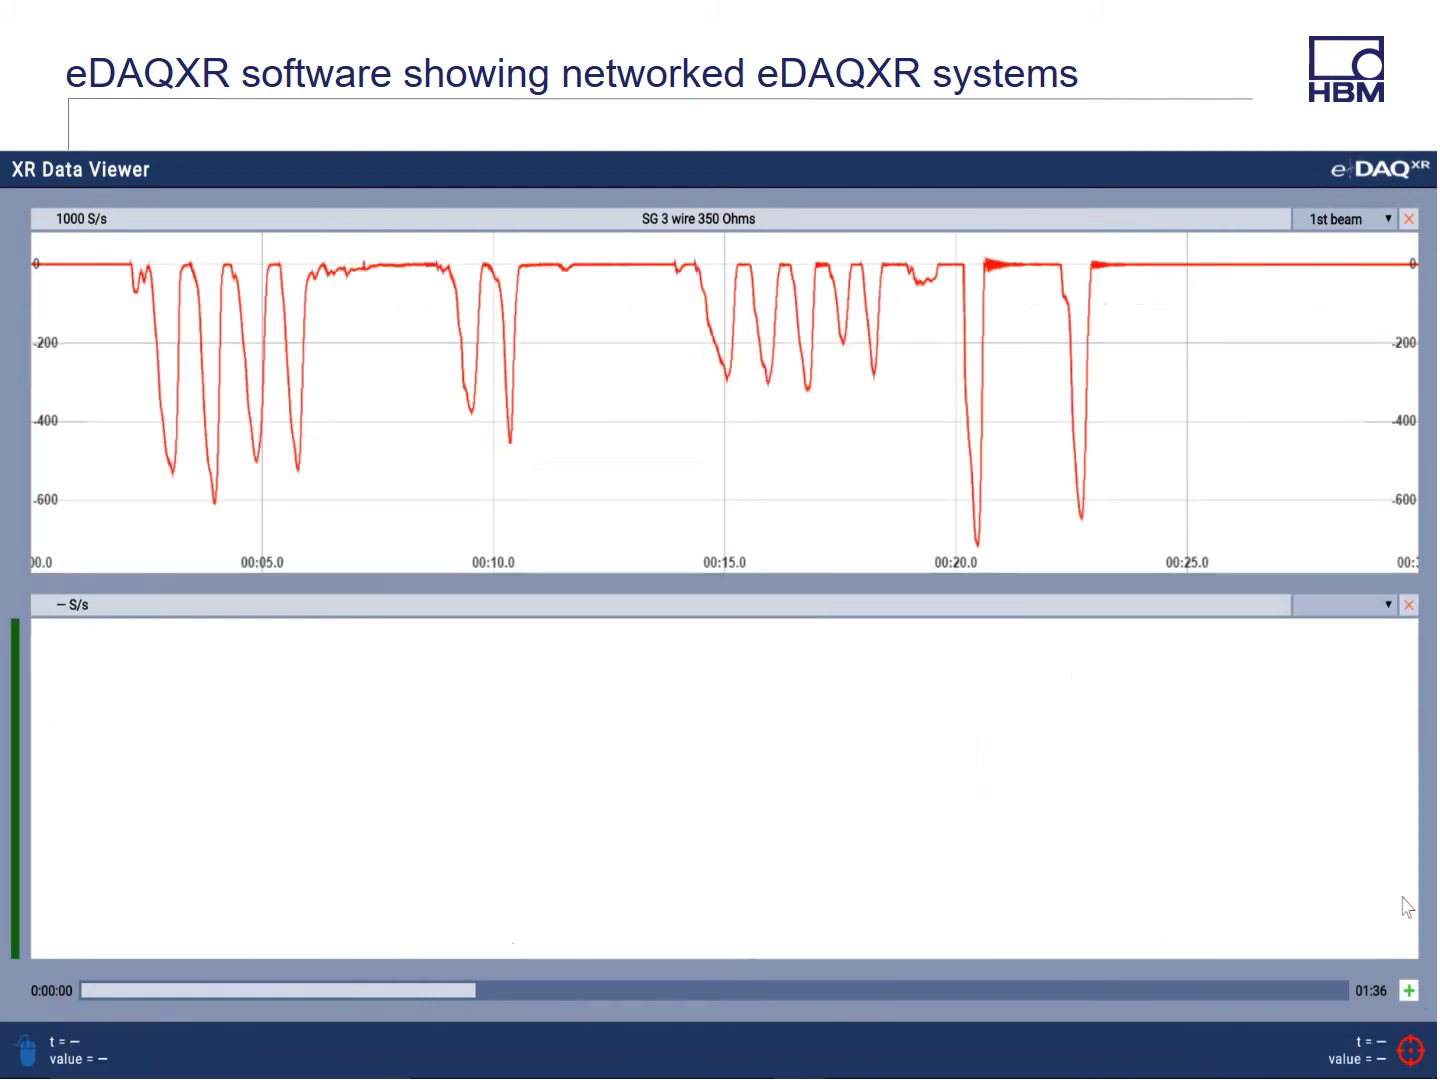
left_click(1388, 604)
left_click(1346, 708)
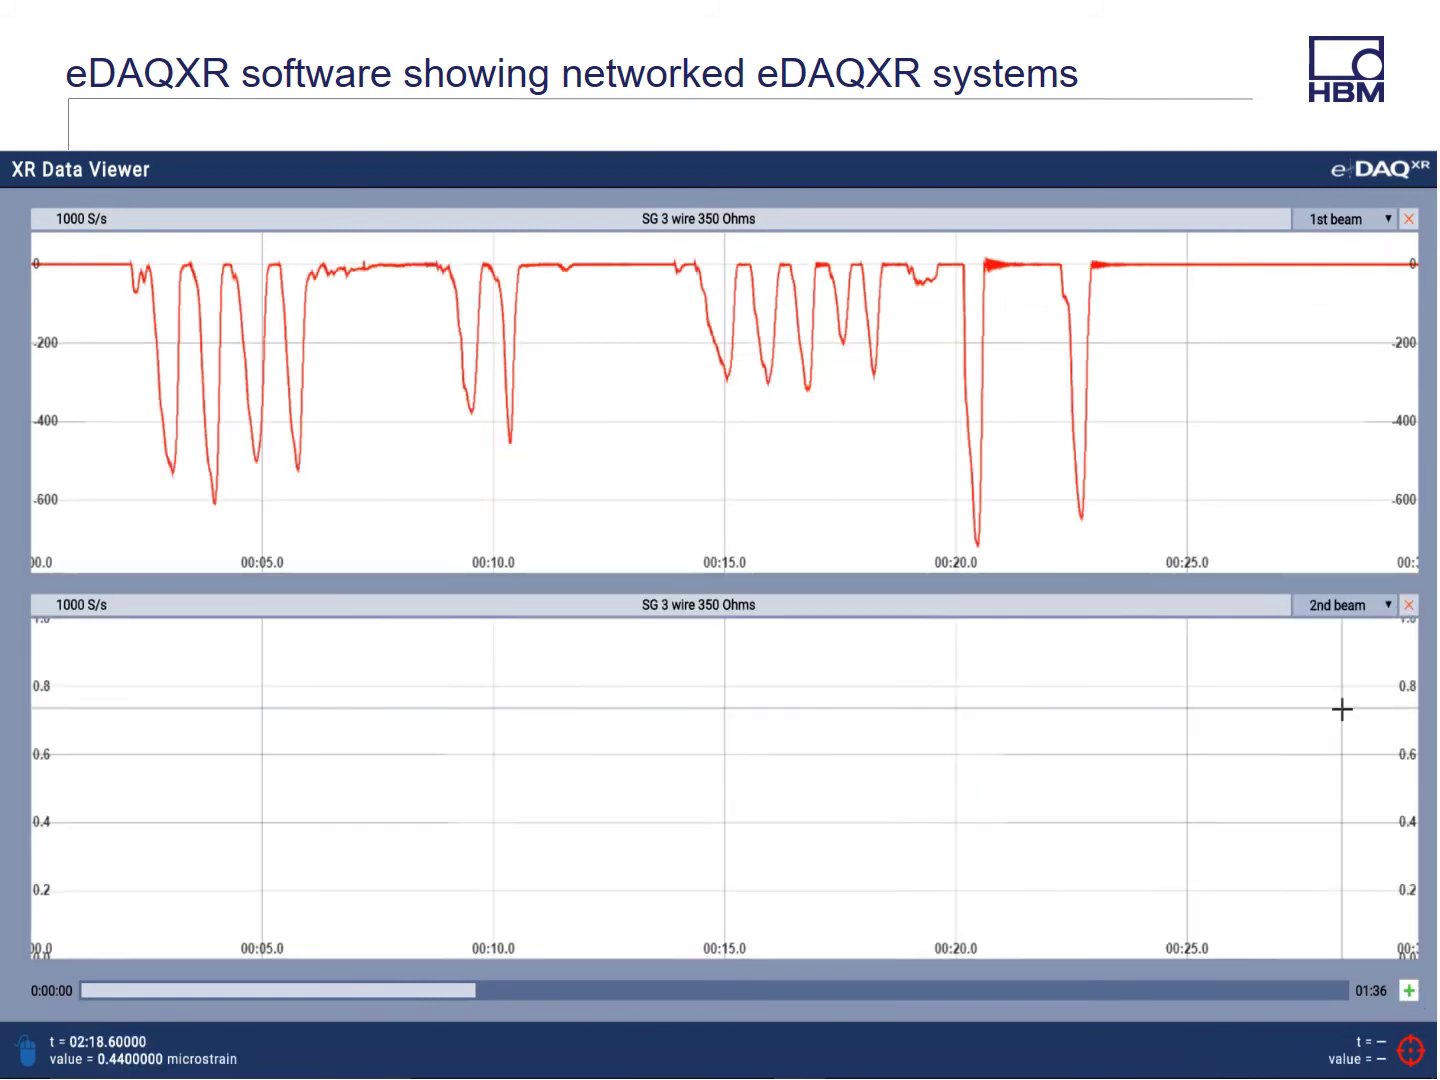